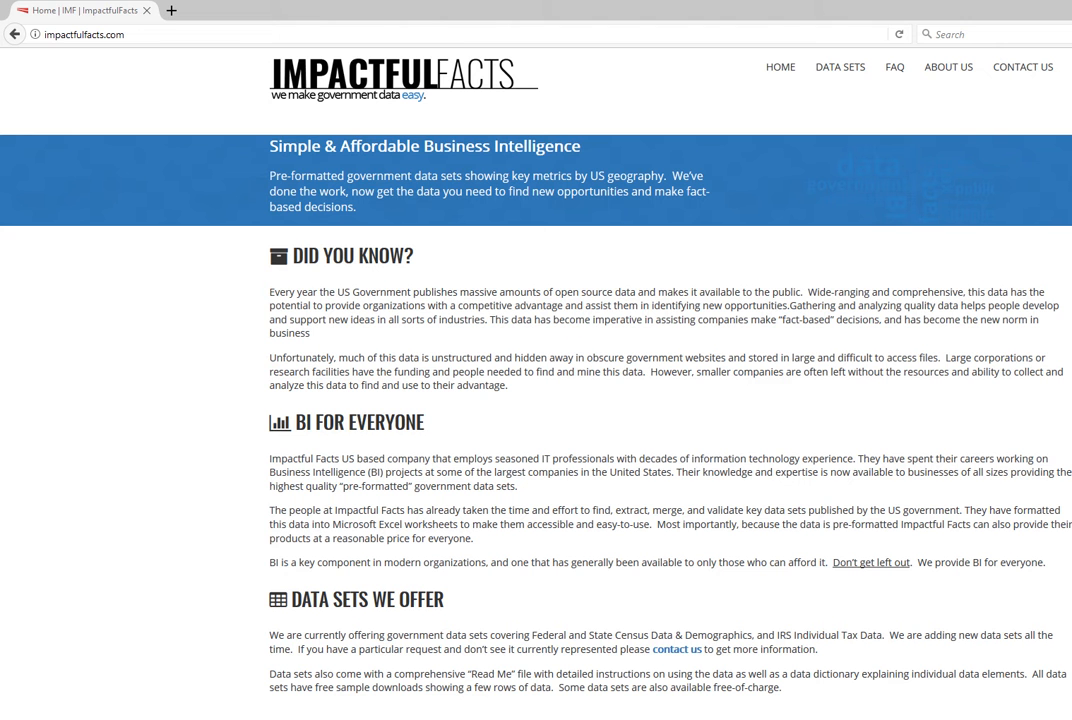
- Open the Data Sets page on impactfulfacts.com and switch to the purchase confirmation letter in Word
{"action": "left_click", "coordinate": [840, 67]}
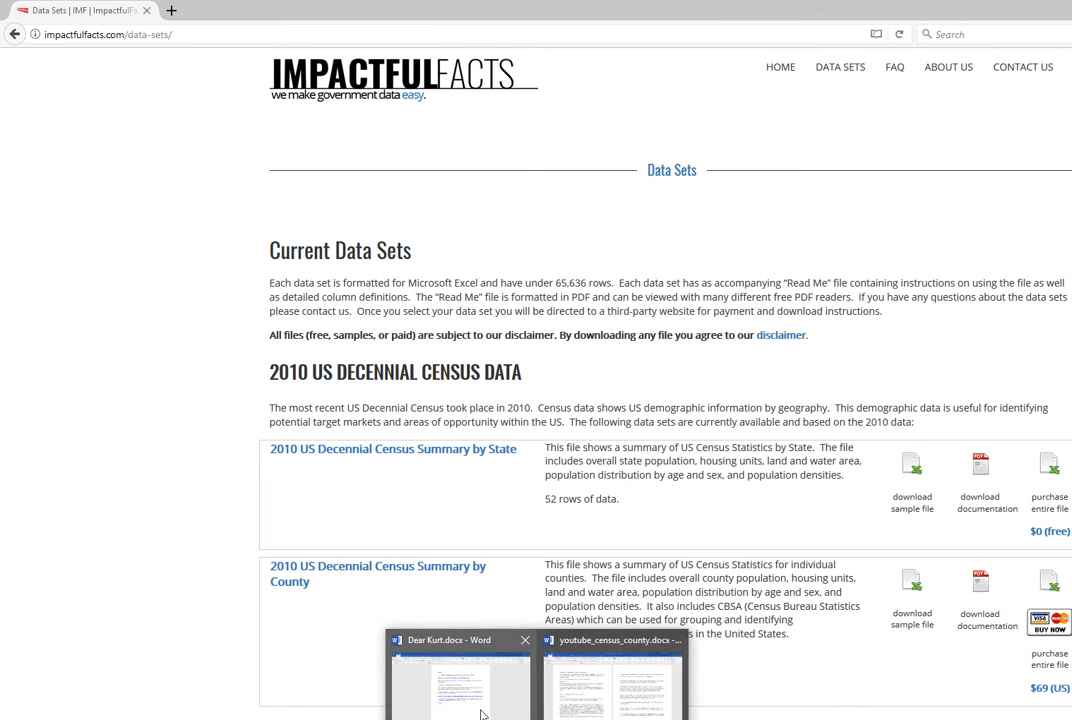
{"action": "left_click", "coordinate": [481, 708]}
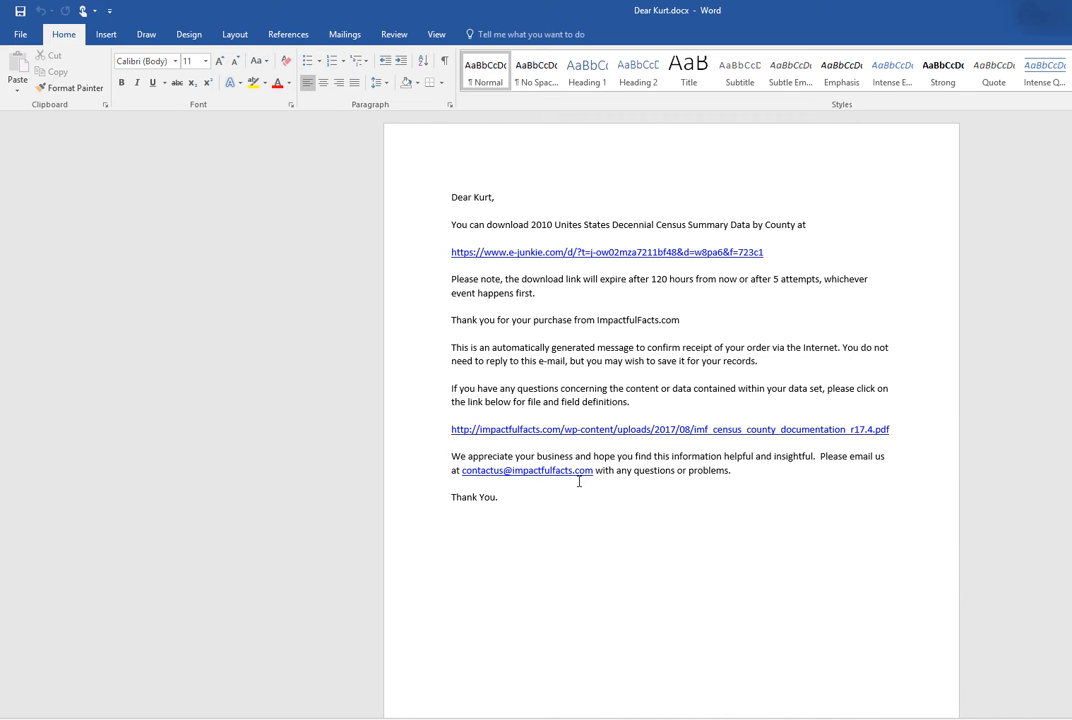
- Switch to the 2010 US Decennial Census county workbook in Excel and select cell C1 beside the sheet title
{"action": "left_click", "coordinate": [556, 718]}
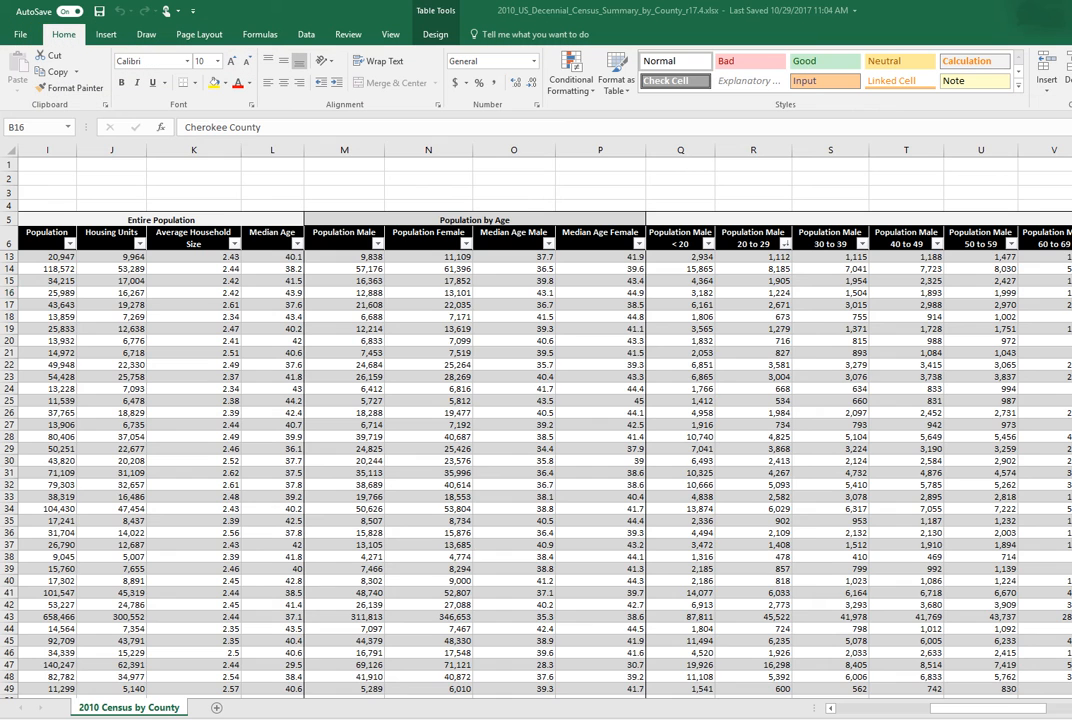
{"action": "left_click_drag", "start_coordinate": [935, 708], "coordinate": [805, 710]}
{"action": "left_click", "coordinate": [193, 165]}
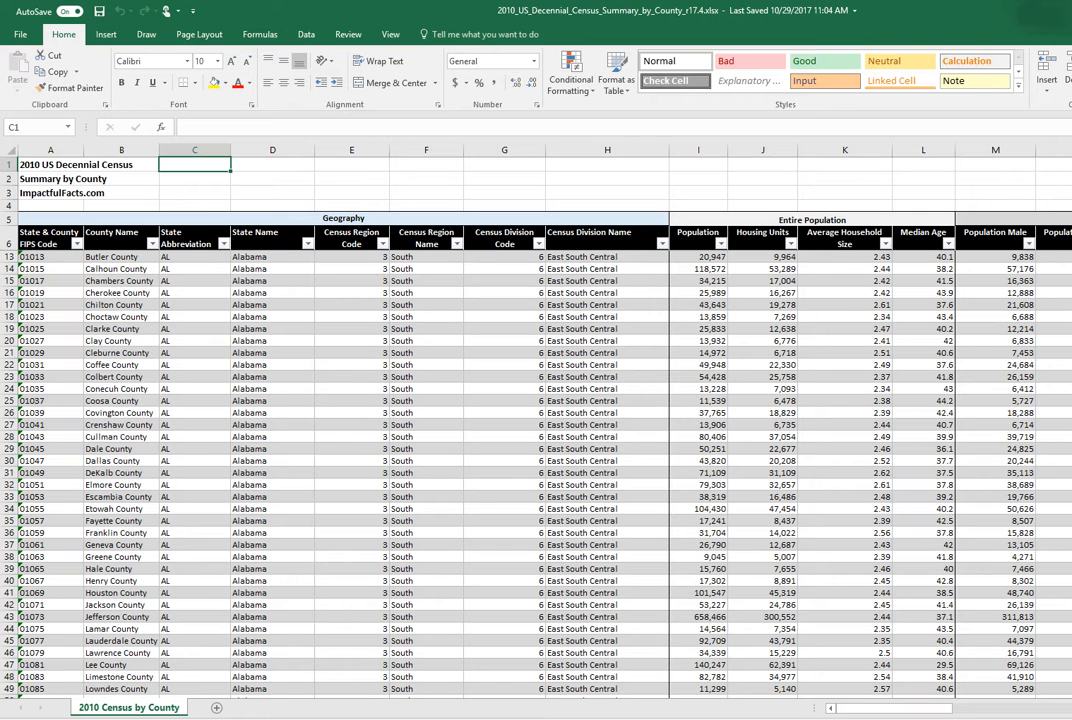
{"action": "key", "text": "alt+Tab"}
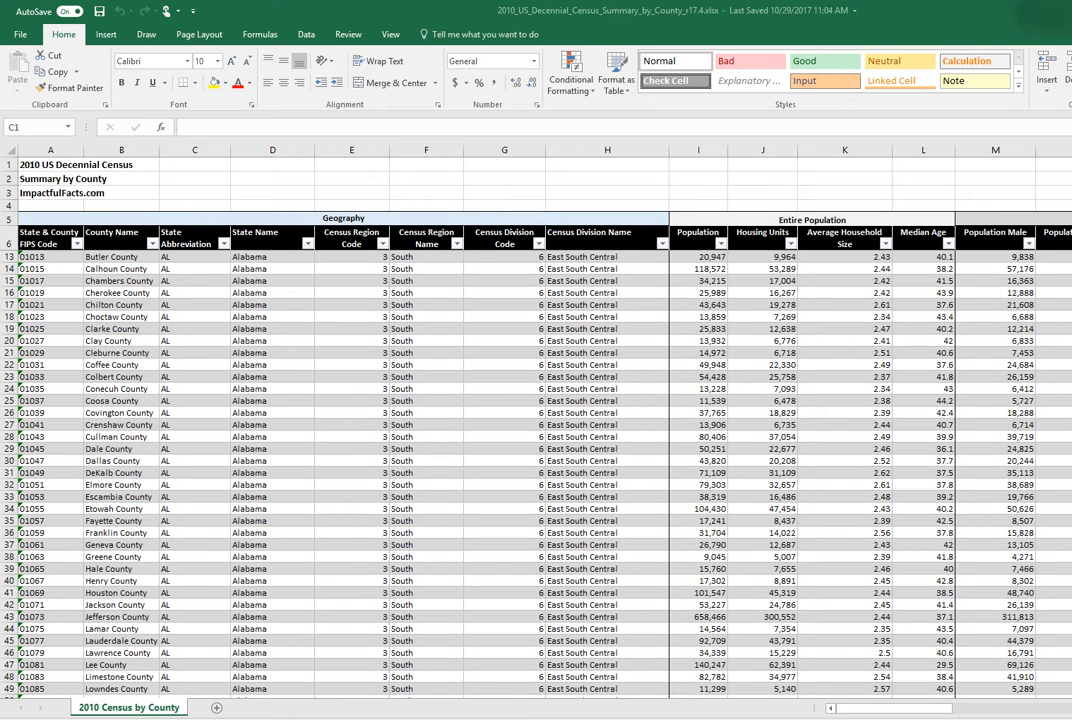
- Examine the individual county rows and the codes in the State & County FIPS Code column
{"action": "left_click", "coordinate": [100, 279]}
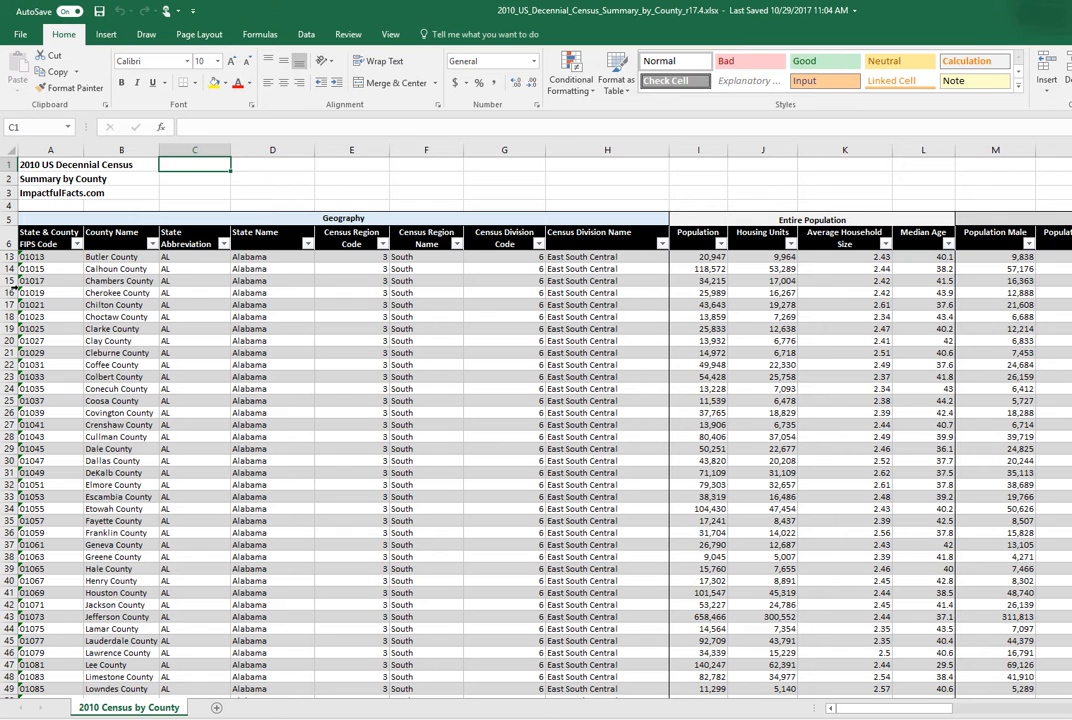
{"action": "left_click", "coordinate": [9, 280]}
{"action": "left_click", "coordinate": [9, 292]}
{"action": "left_click", "coordinate": [9, 304]}
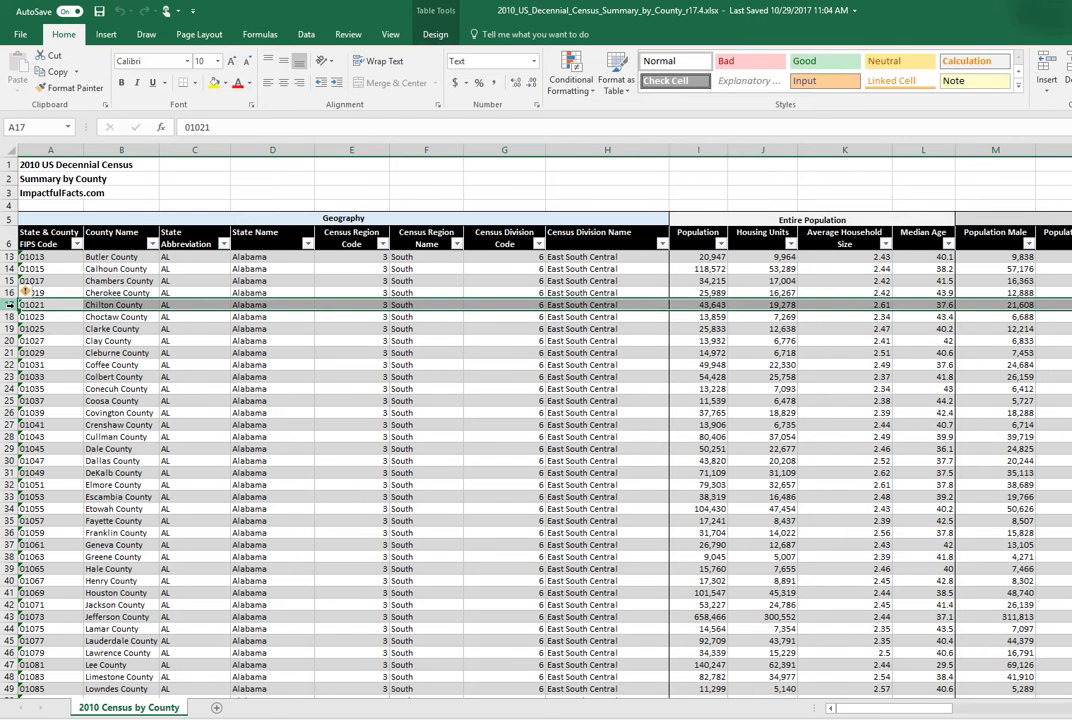
{"action": "left_click", "coordinate": [55, 328]}
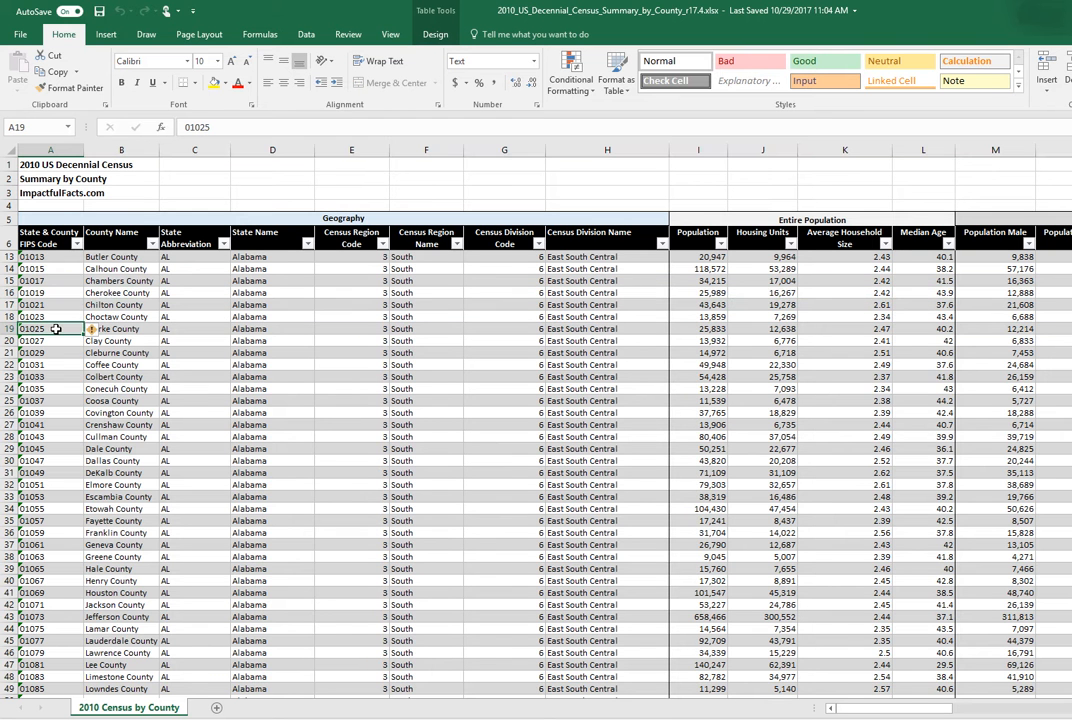
{"action": "left_click", "coordinate": [60, 400]}
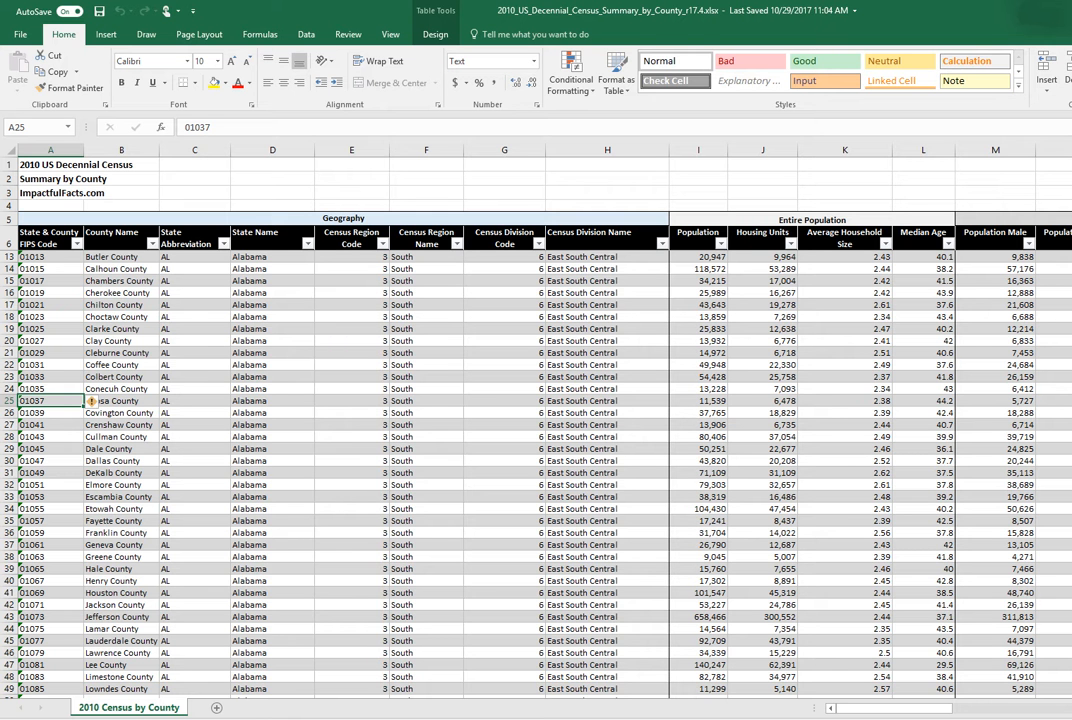
- Examine the county table's column groups from Entire Population through age, sex and Population Density to CBSA Data
{"action": "scroll", "coordinate": [540, 420], "scroll_direction": "right", "scroll_amount": 5}
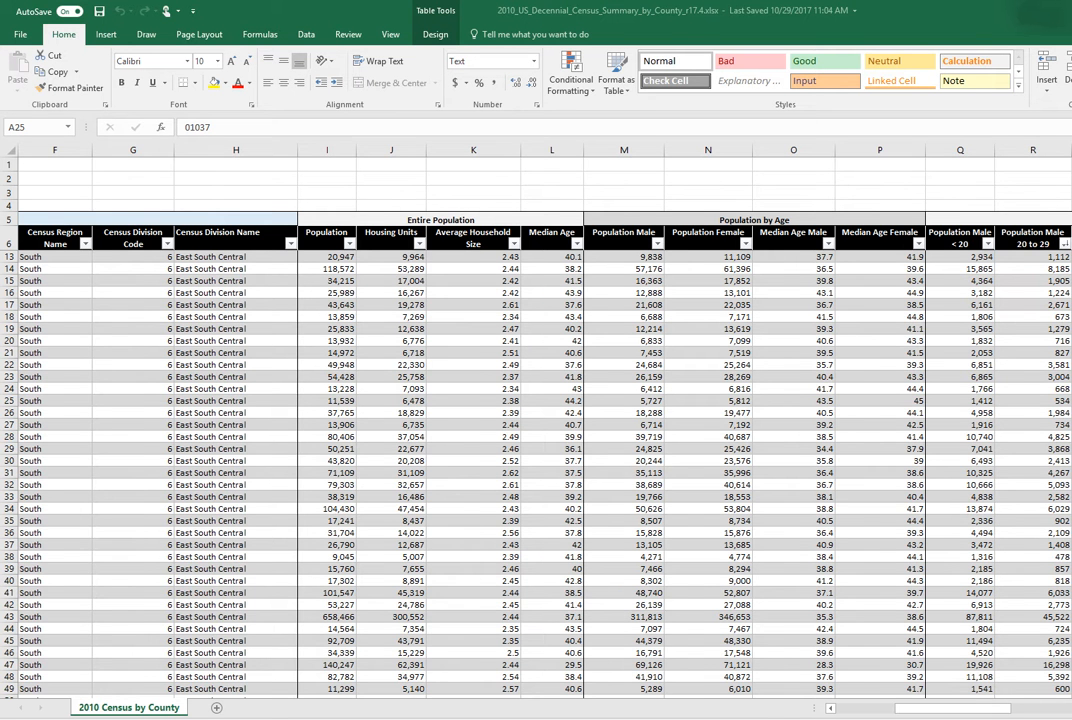
{"action": "scroll", "coordinate": [837, 607], "scroll_direction": "right", "scroll_amount": 5}
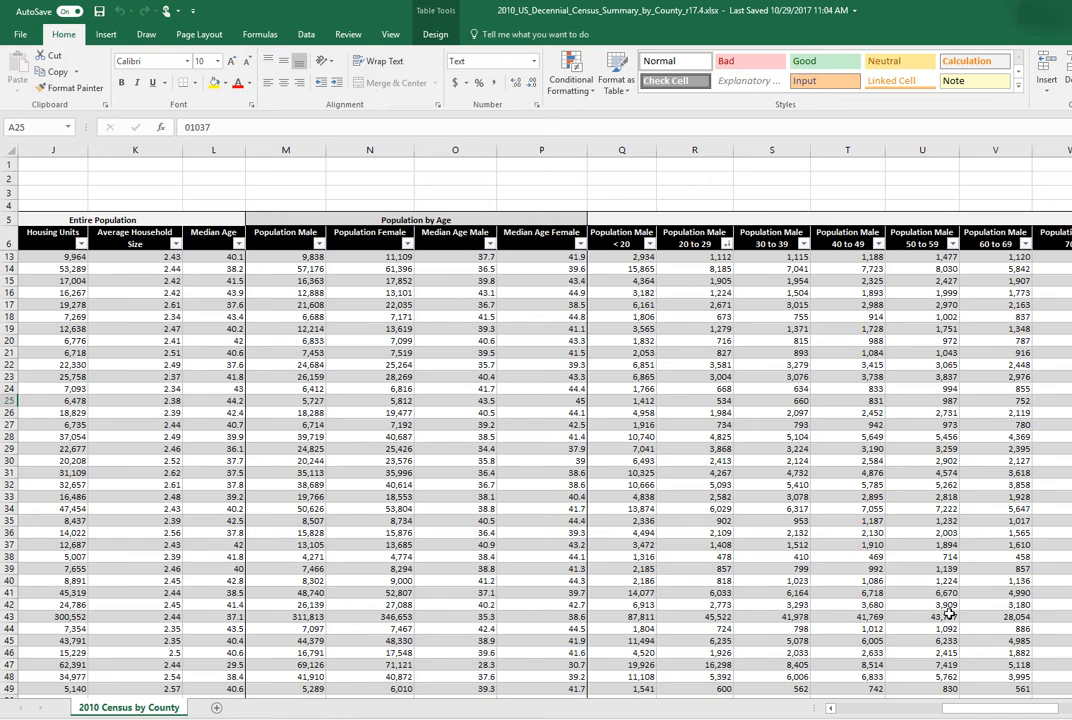
{"action": "scroll", "coordinate": [540, 420], "scroll_direction": "right", "scroll_amount": 4}
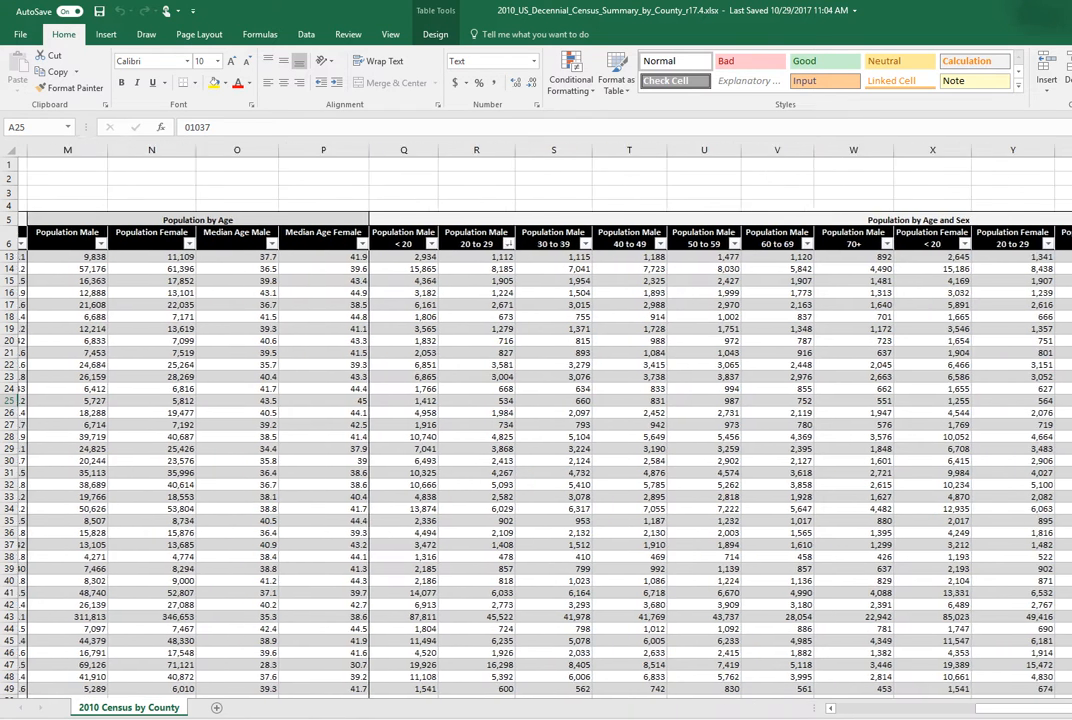
{"action": "scroll", "coordinate": [663, 488], "scroll_direction": "right", "scroll_amount": 3}
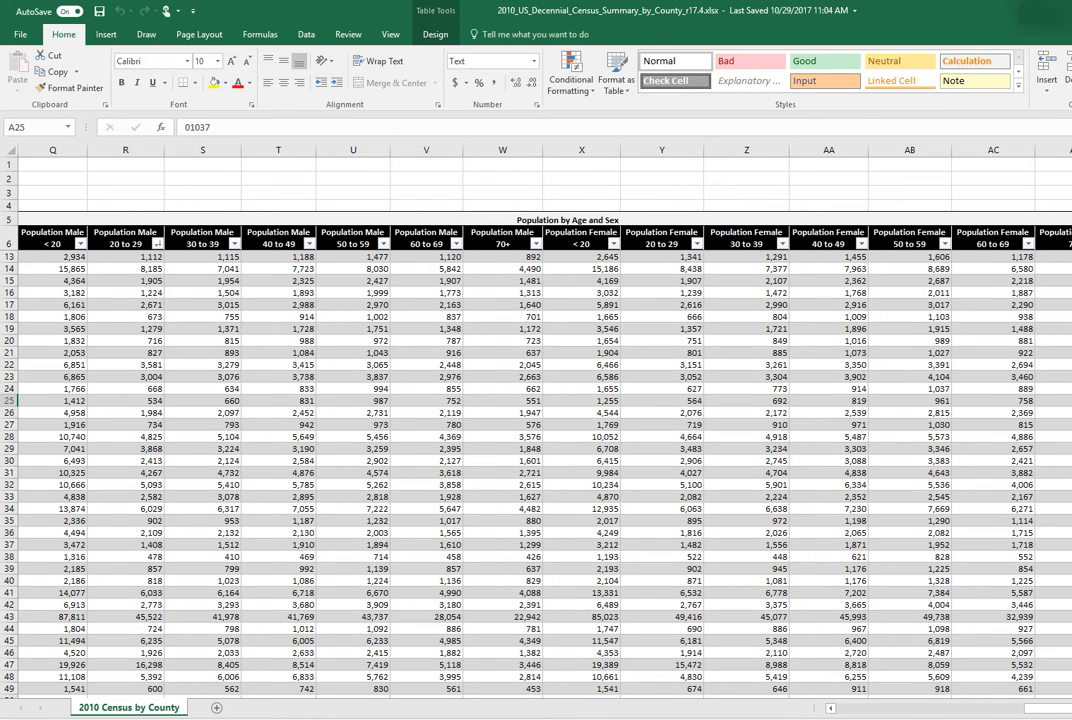
{"action": "scroll", "coordinate": [456, 430], "scroll_direction": "right", "scroll_amount": 5}
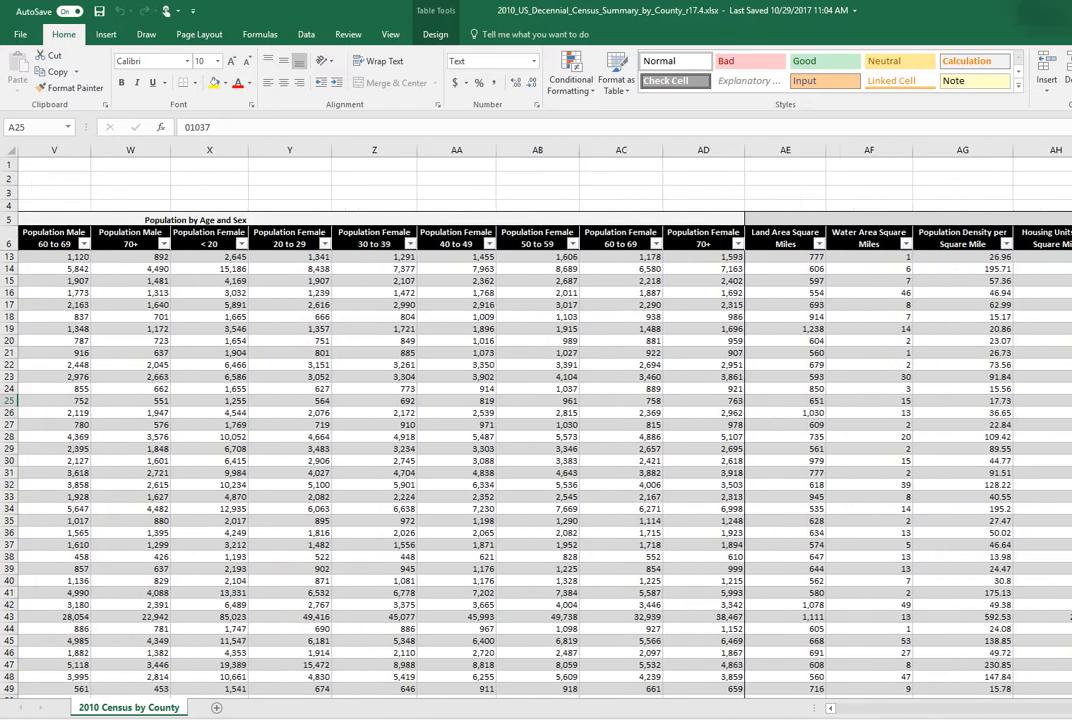
{"action": "scroll", "coordinate": [456, 430], "scroll_direction": "right", "scroll_amount": 6}
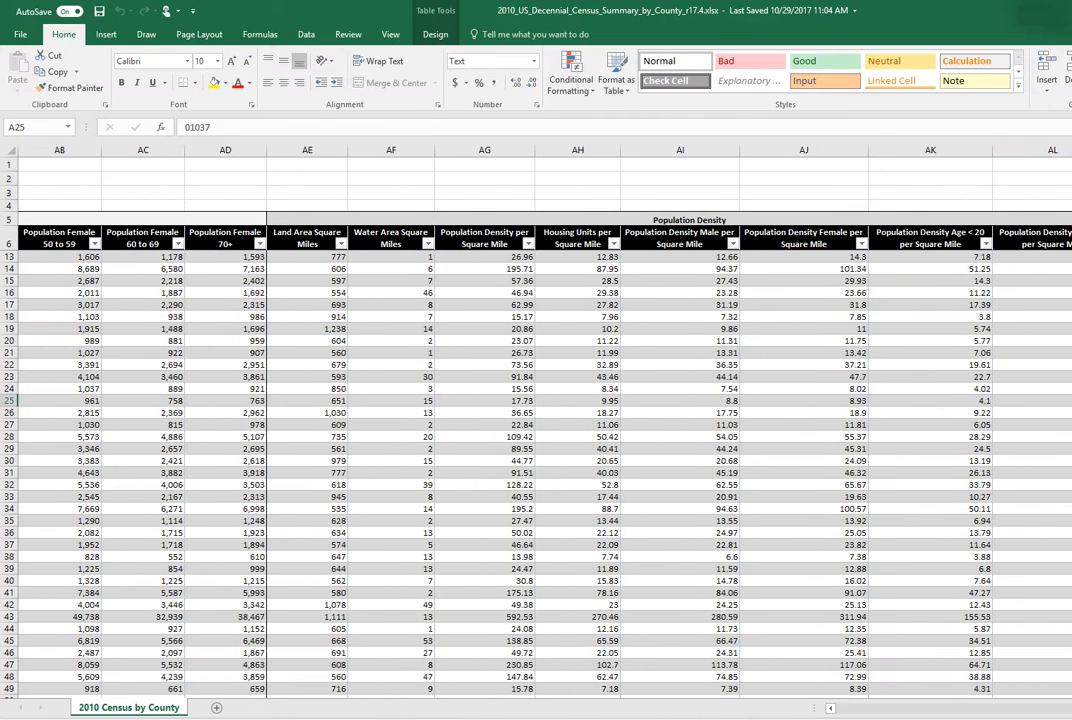
{"action": "scroll", "coordinate": [536, 430], "scroll_direction": "right", "scroll_amount": 1}
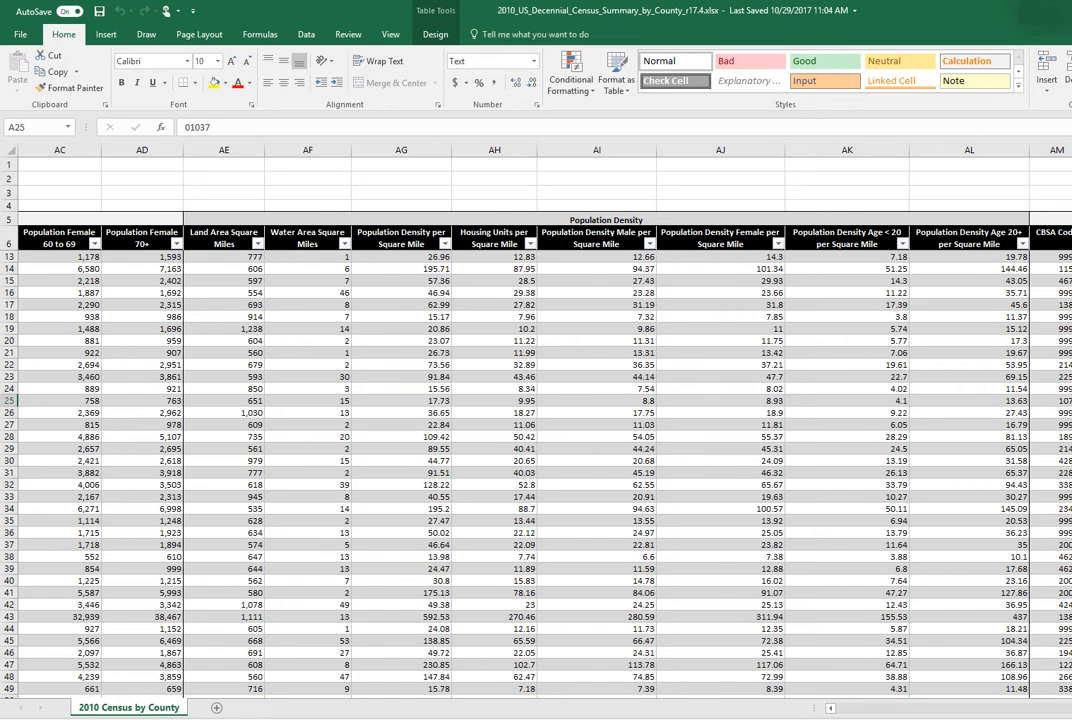
{"action": "scroll", "coordinate": [540, 420], "scroll_direction": "right", "scroll_amount": 5}
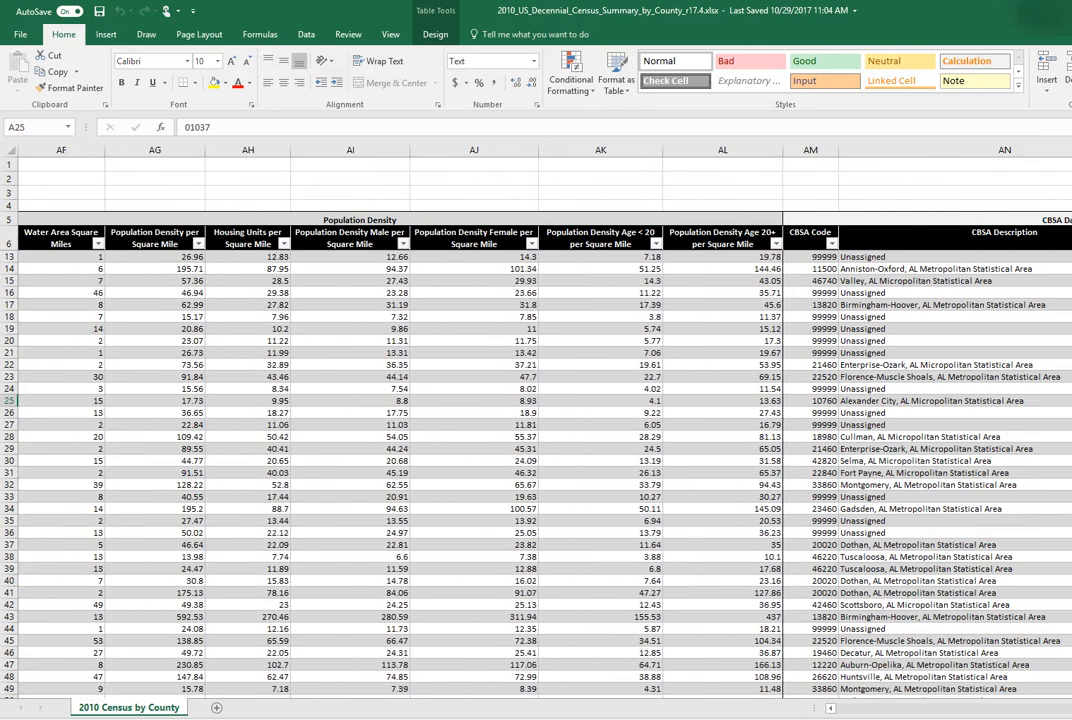
{"action": "scroll", "coordinate": [687, 447], "scroll_direction": "right", "scroll_amount": 3}
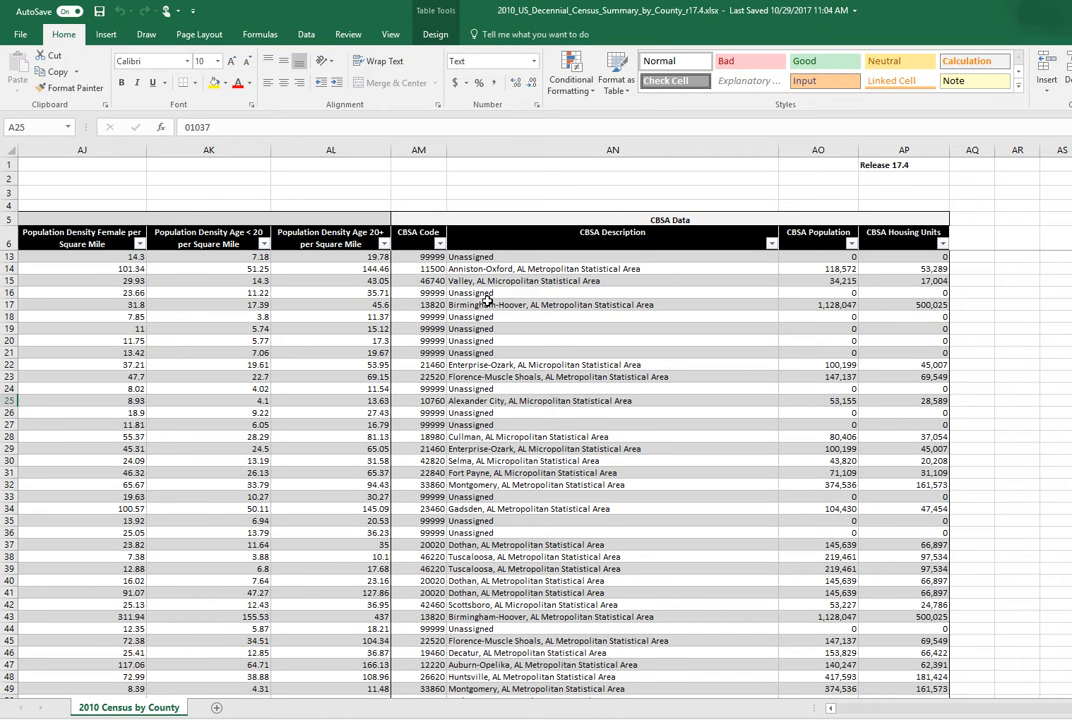
- Filter the CBSA Description column to show only the Albany, GA Metropolitan Statistical Area
{"action": "left_click", "coordinate": [770, 244]}
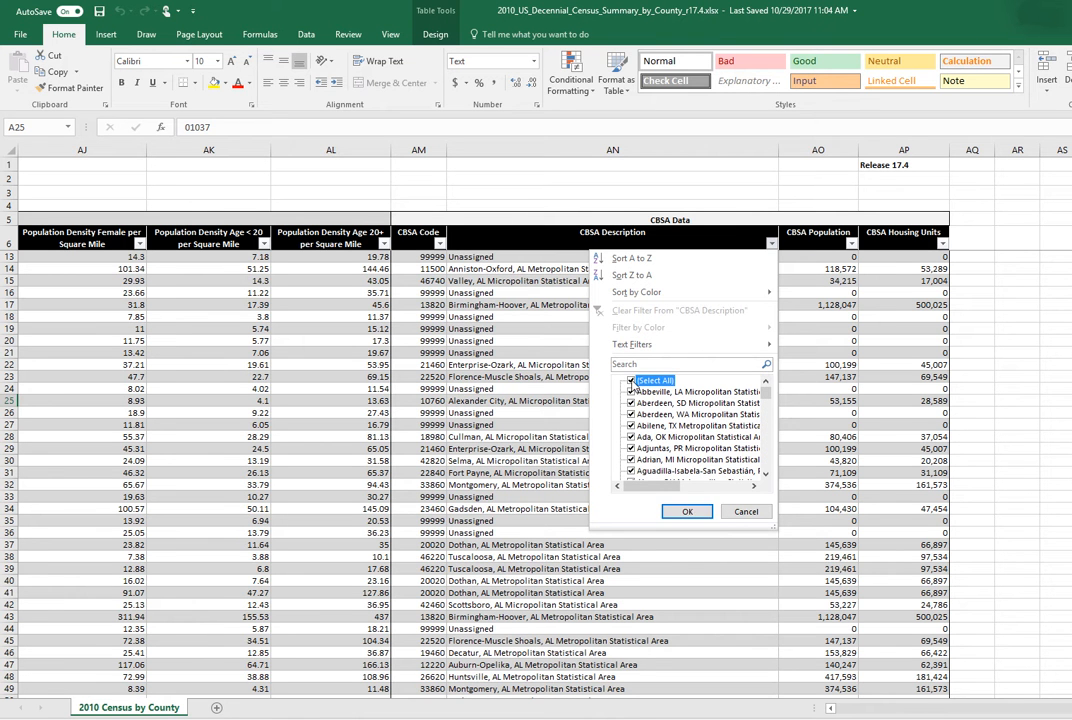
{"action": "left_click", "coordinate": [632, 381]}
{"action": "left_click", "coordinate": [765, 476]}
{"action": "left_click", "coordinate": [765, 476]}
{"action": "left_click", "coordinate": [765, 476]}
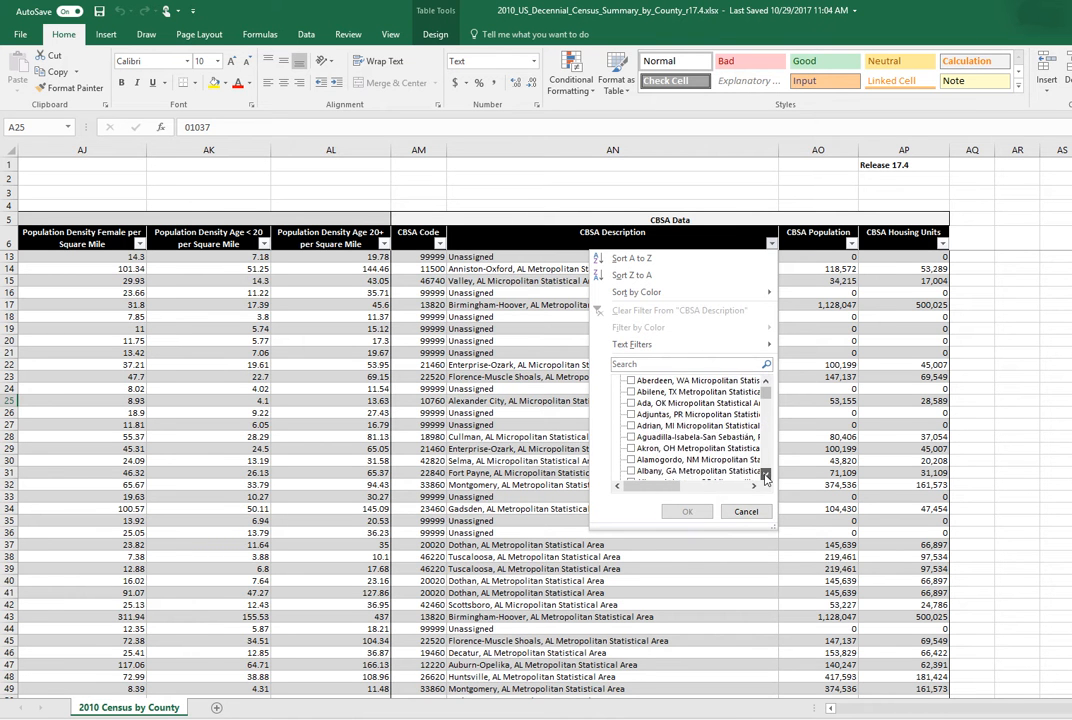
{"action": "left_click", "coordinate": [765, 476]}
{"action": "left_click", "coordinate": [700, 459]}
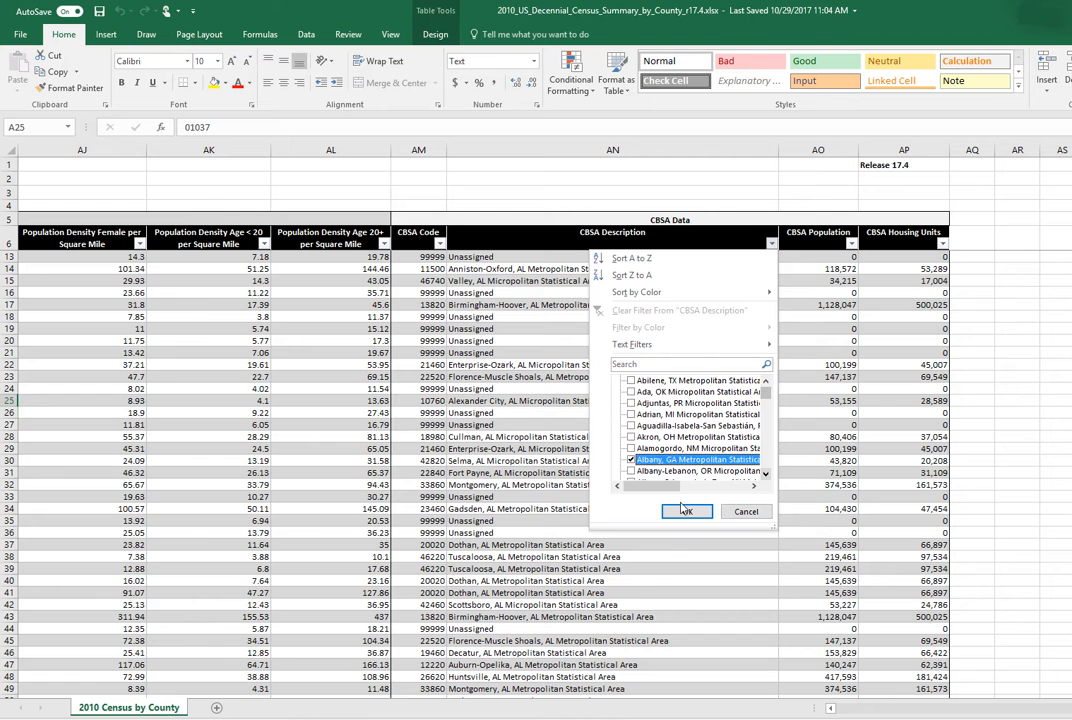
{"action": "left_click", "coordinate": [684, 511]}
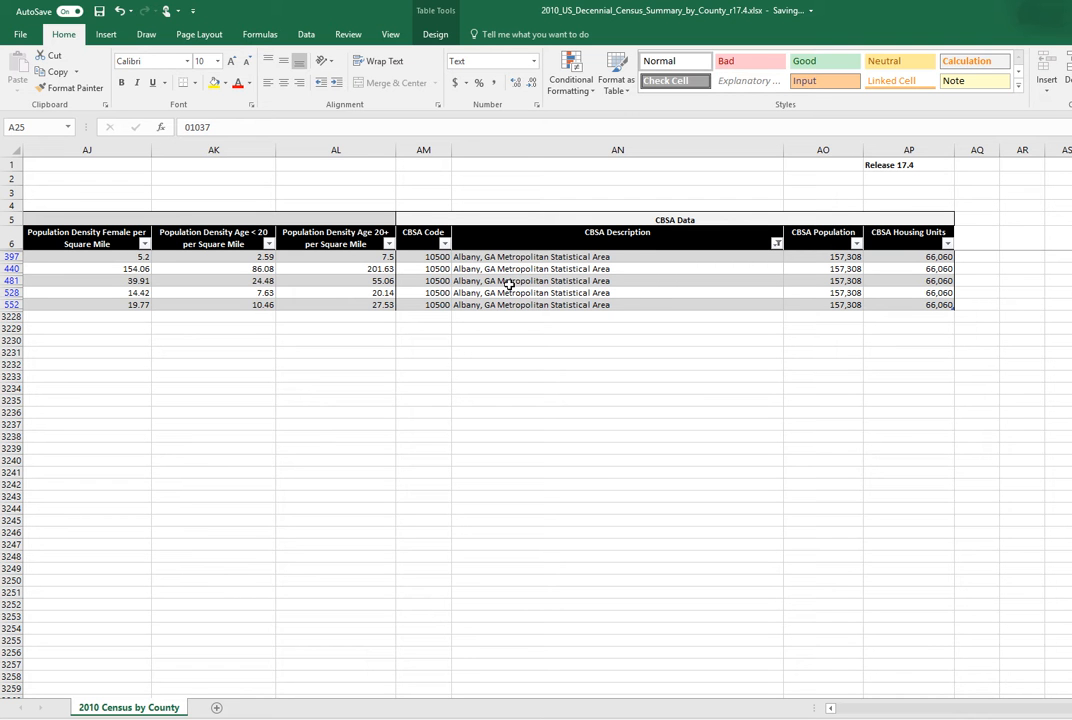
- Reselect all values in the CBSA Description filter to show every county again
{"action": "left_click", "coordinate": [777, 243]}
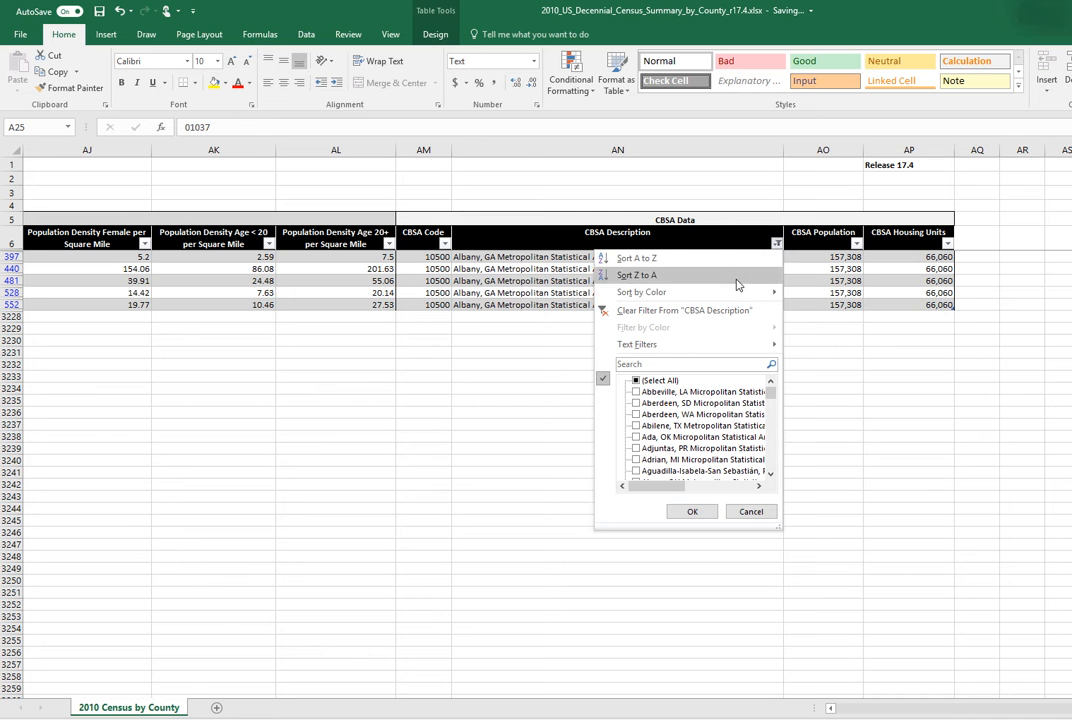
{"action": "left_click", "coordinate": [655, 381]}
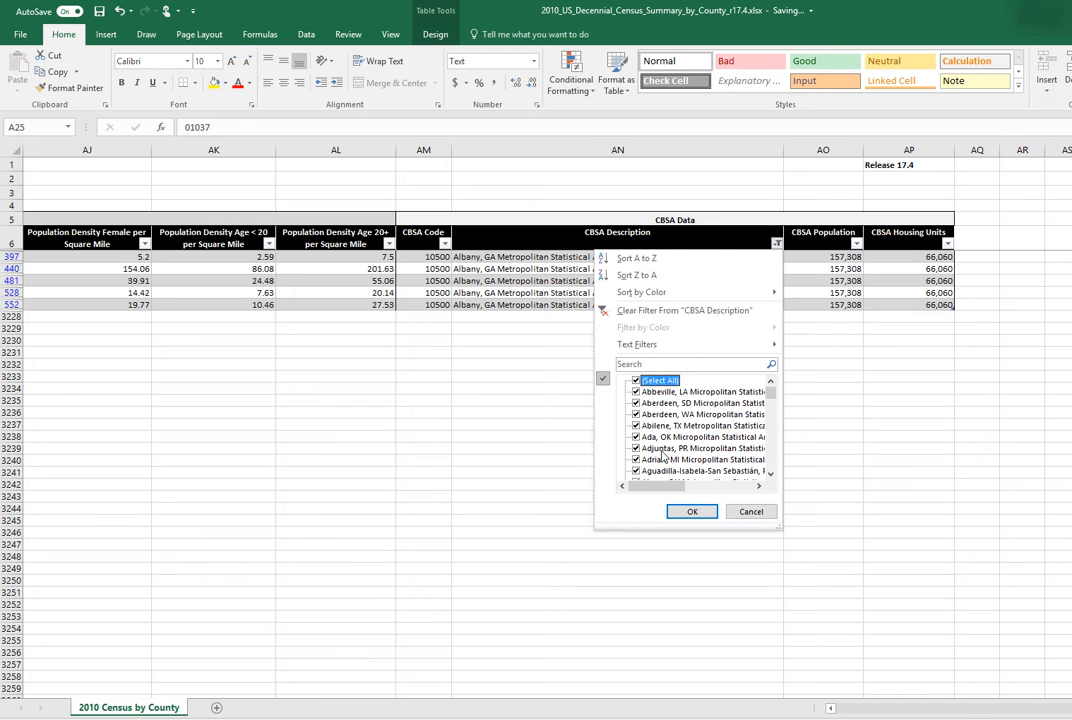
{"action": "left_click", "coordinate": [690, 512]}
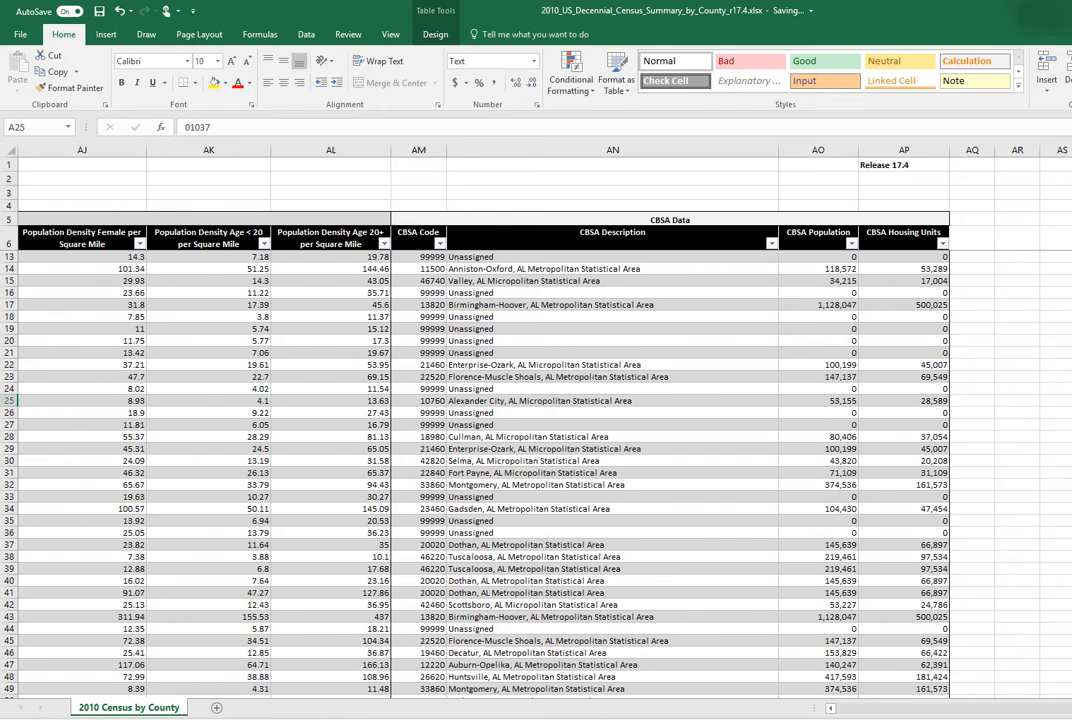
- Filter the CBSA Description column to show only the Atlanta-Sandy Springs-Marietta, GA Metropolitan Statistical Area
{"action": "scroll", "coordinate": [545, 450], "scroll_direction": "left", "scroll_amount": 12}
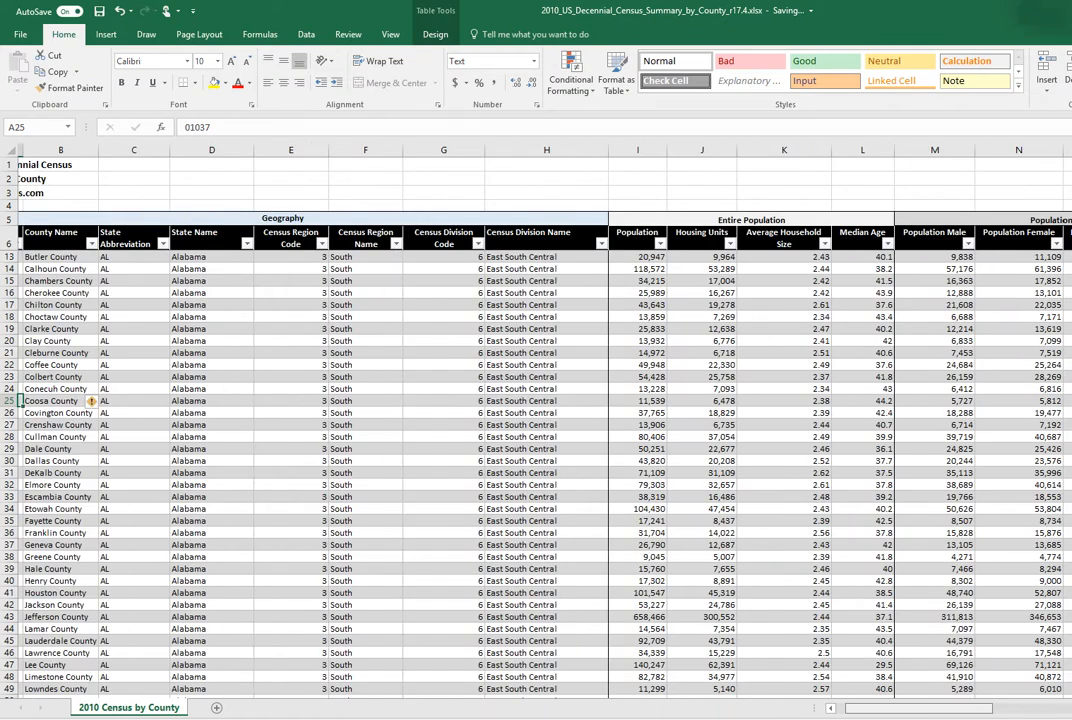
{"action": "scroll", "coordinate": [545, 450], "scroll_direction": "right", "scroll_amount": 3}
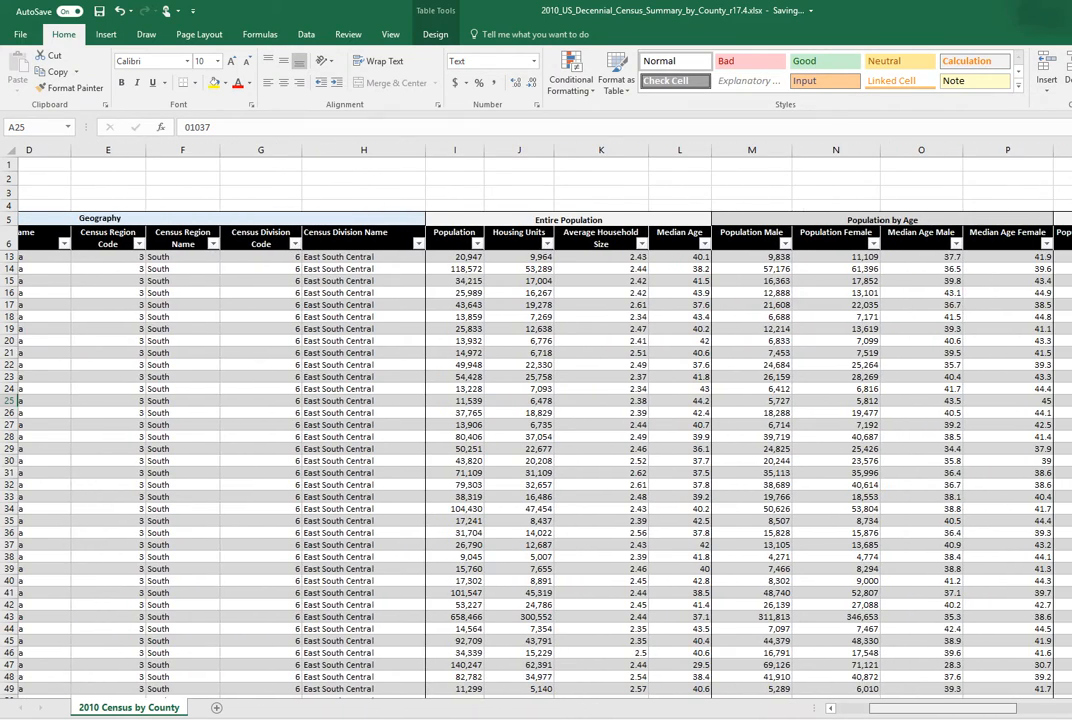
{"action": "scroll", "coordinate": [545, 450], "scroll_direction": "right", "scroll_amount": 1}
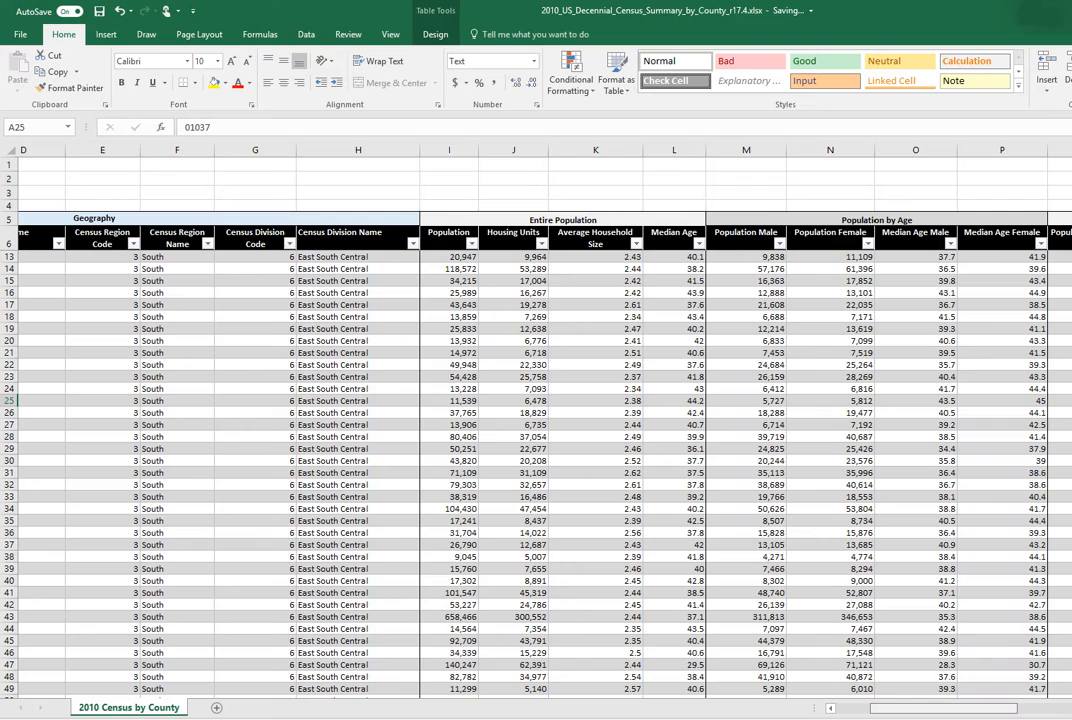
{"action": "scroll", "coordinate": [545, 450], "scroll_direction": "right", "scroll_amount": 6}
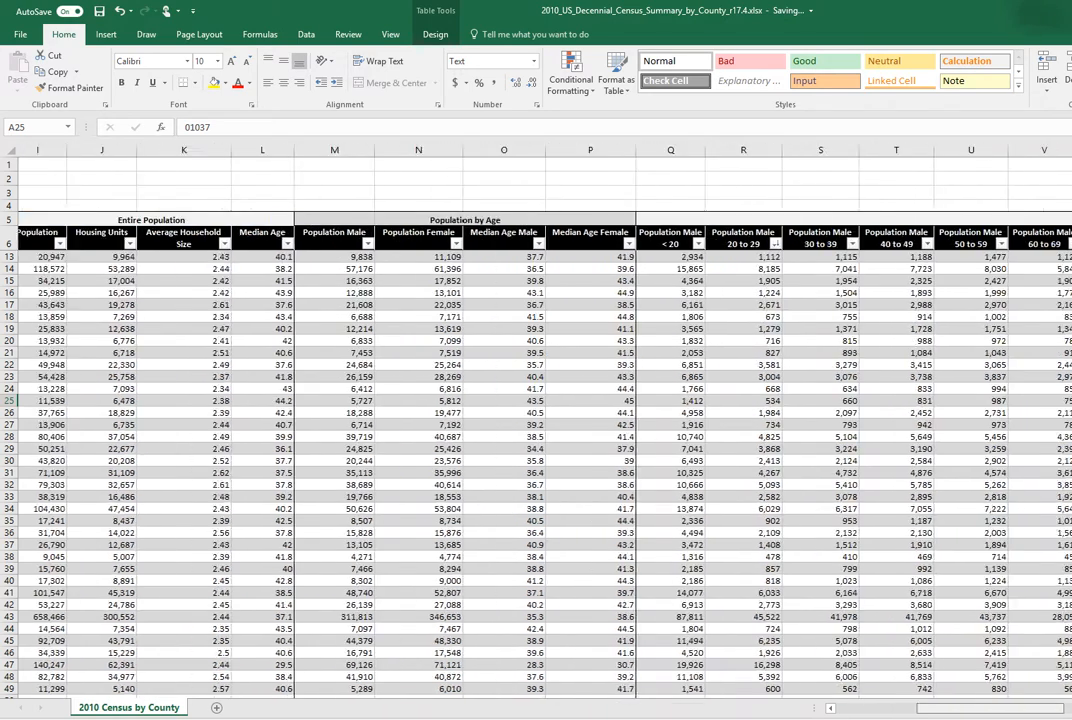
{"action": "scroll", "coordinate": [545, 450], "scroll_direction": "right", "scroll_amount": 8}
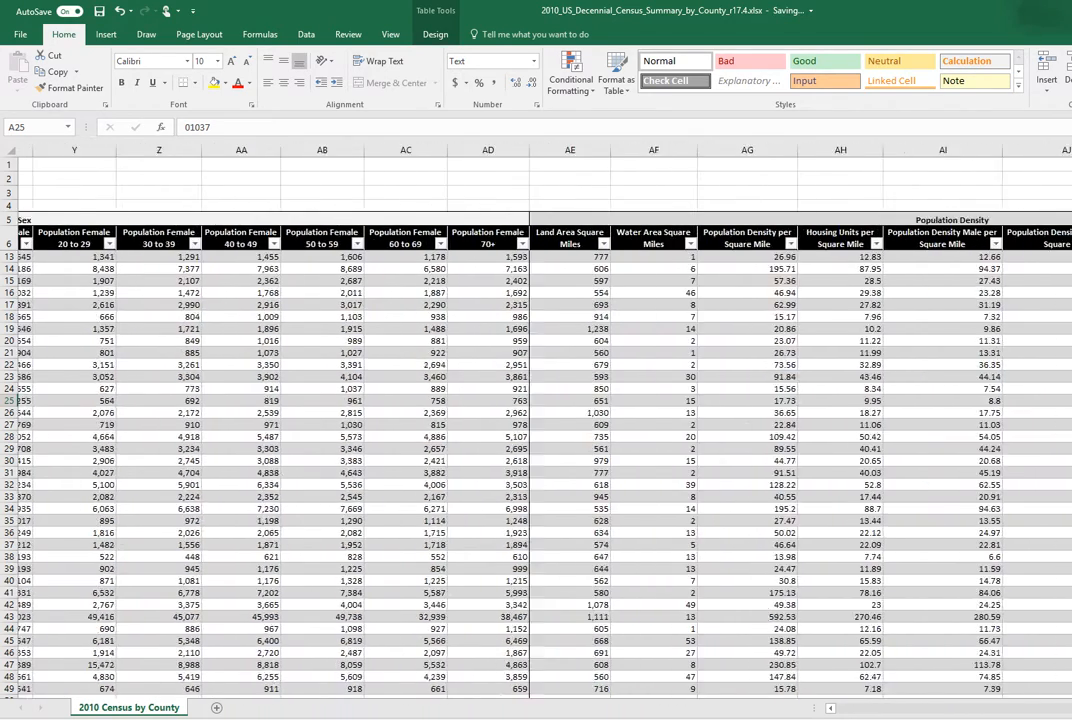
{"action": "scroll", "coordinate": [796, 376], "scroll_direction": "right", "scroll_amount": 2}
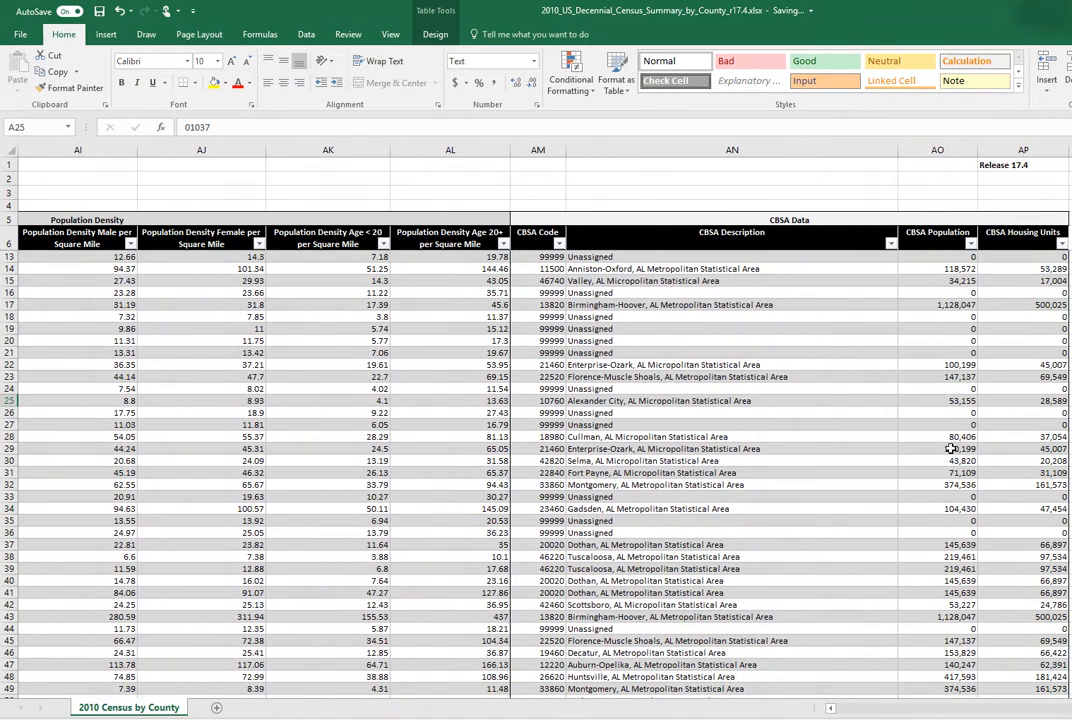
{"action": "left_click", "coordinate": [891, 244]}
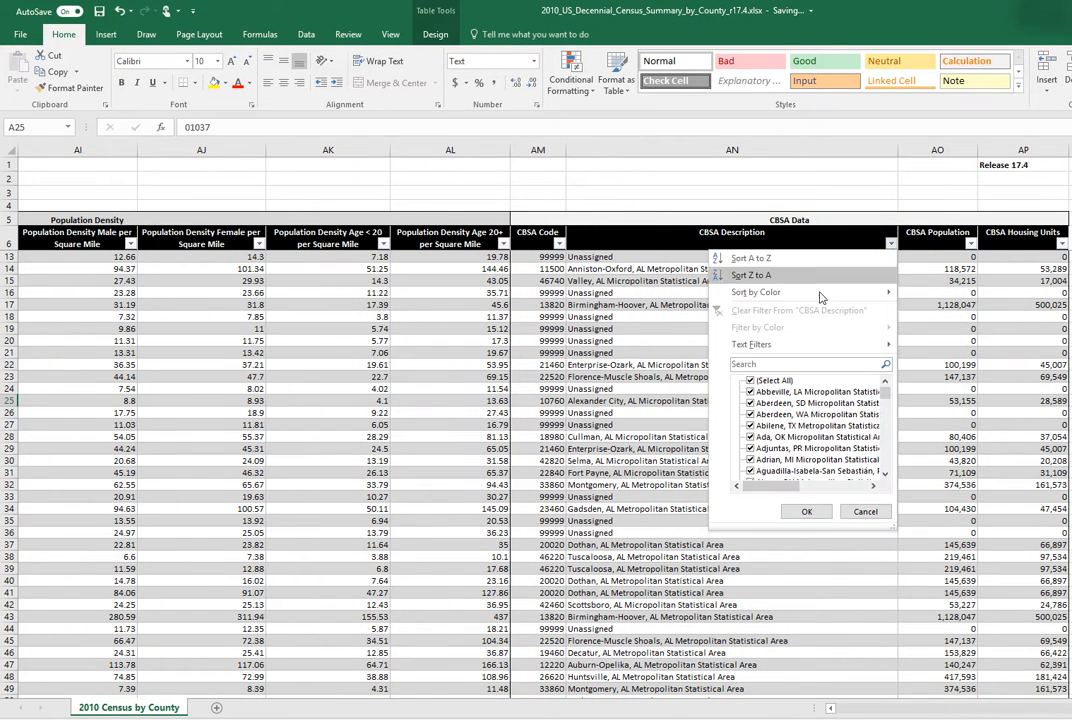
{"action": "left_click", "coordinate": [752, 381]}
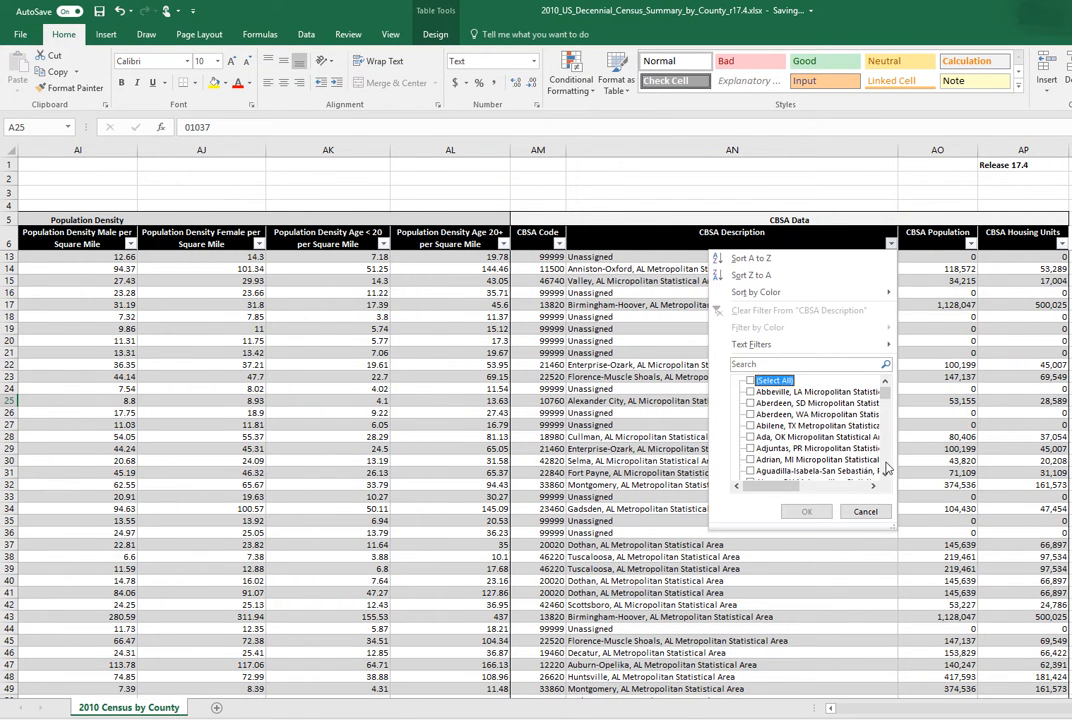
{"action": "scroll", "coordinate": [886, 468], "scroll_direction": "down", "scroll_amount": 3}
{"action": "scroll", "coordinate": [886, 468], "scroll_direction": "down", "scroll_amount": 3}
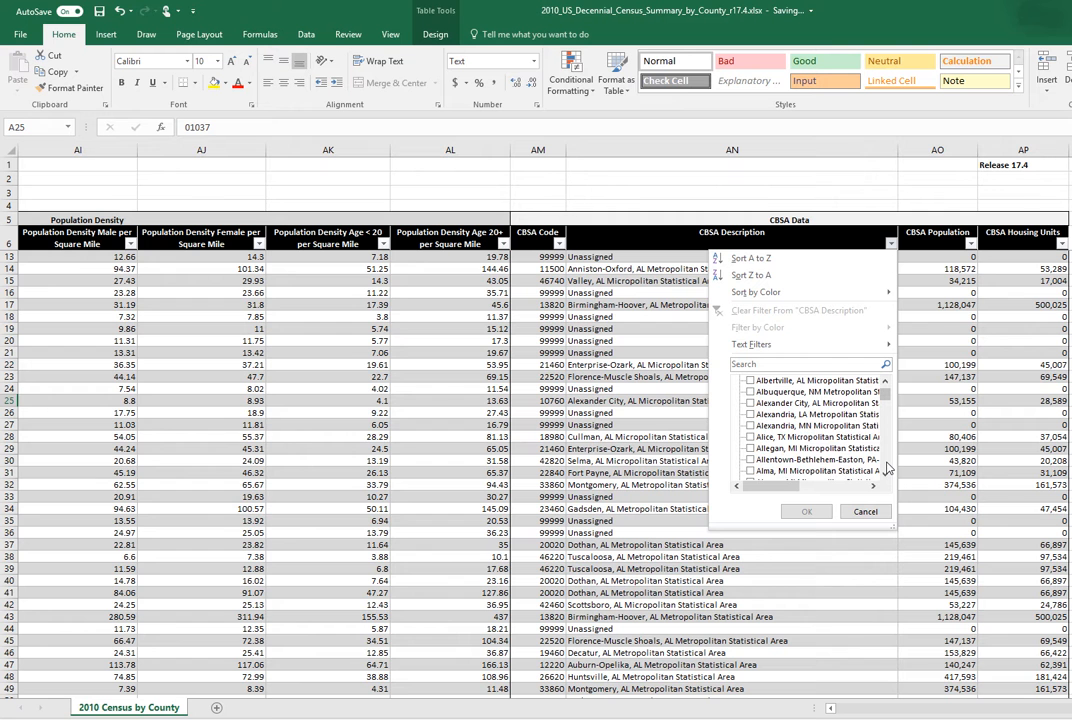
{"action": "scroll", "coordinate": [886, 468], "scroll_direction": "down", "scroll_amount": 6}
{"action": "scroll", "coordinate": [886, 468], "scroll_direction": "down", "scroll_amount": 3}
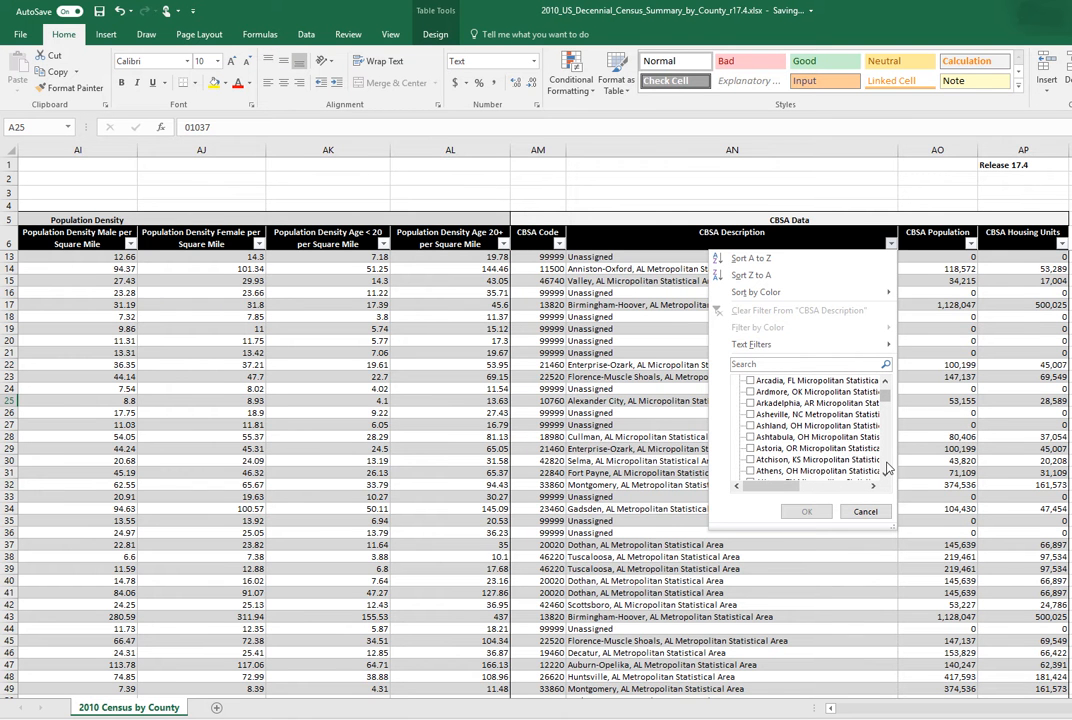
{"action": "scroll", "coordinate": [886, 468], "scroll_direction": "down", "scroll_amount": 3}
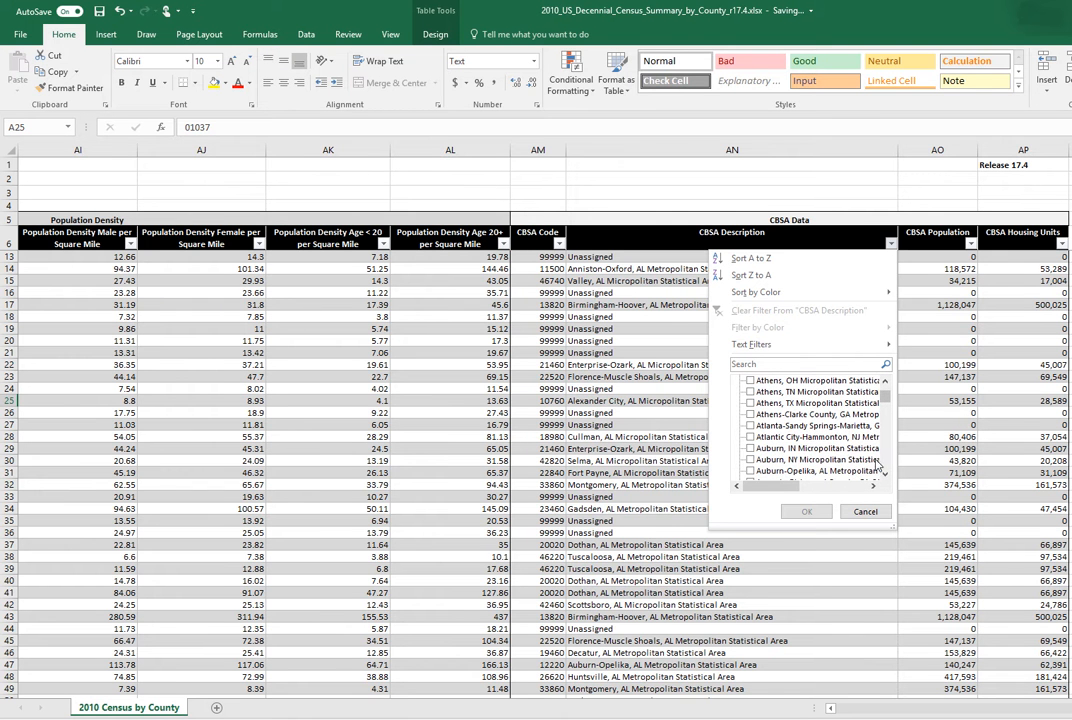
{"action": "left_click", "coordinate": [766, 425]}
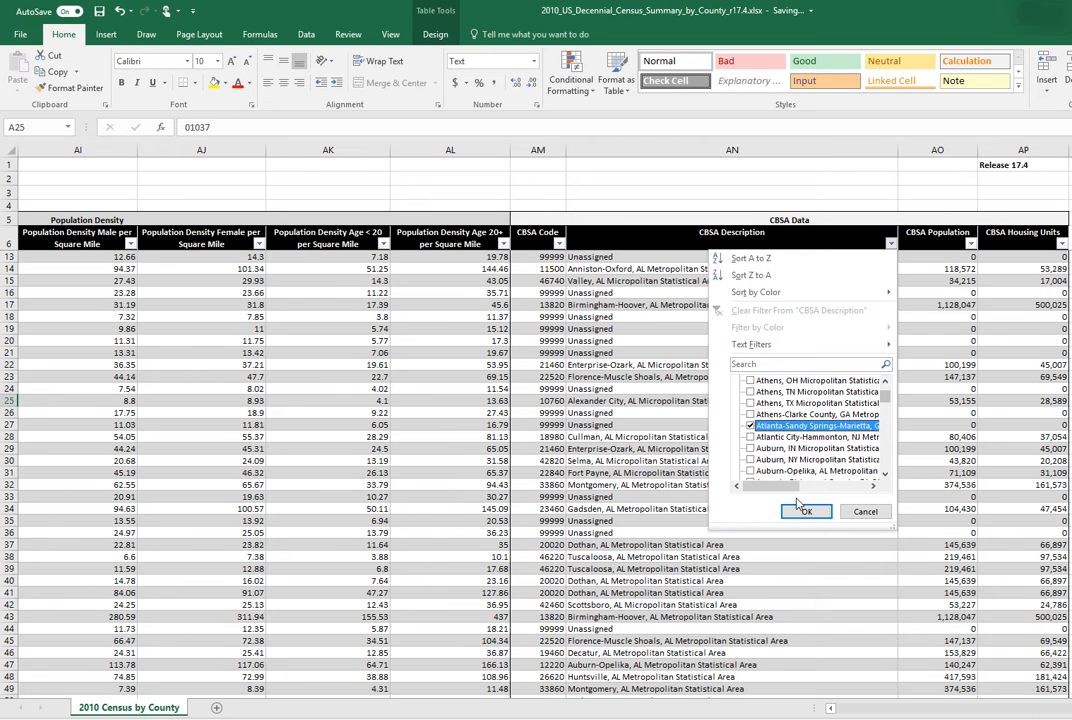
{"action": "left_click", "coordinate": [805, 511]}
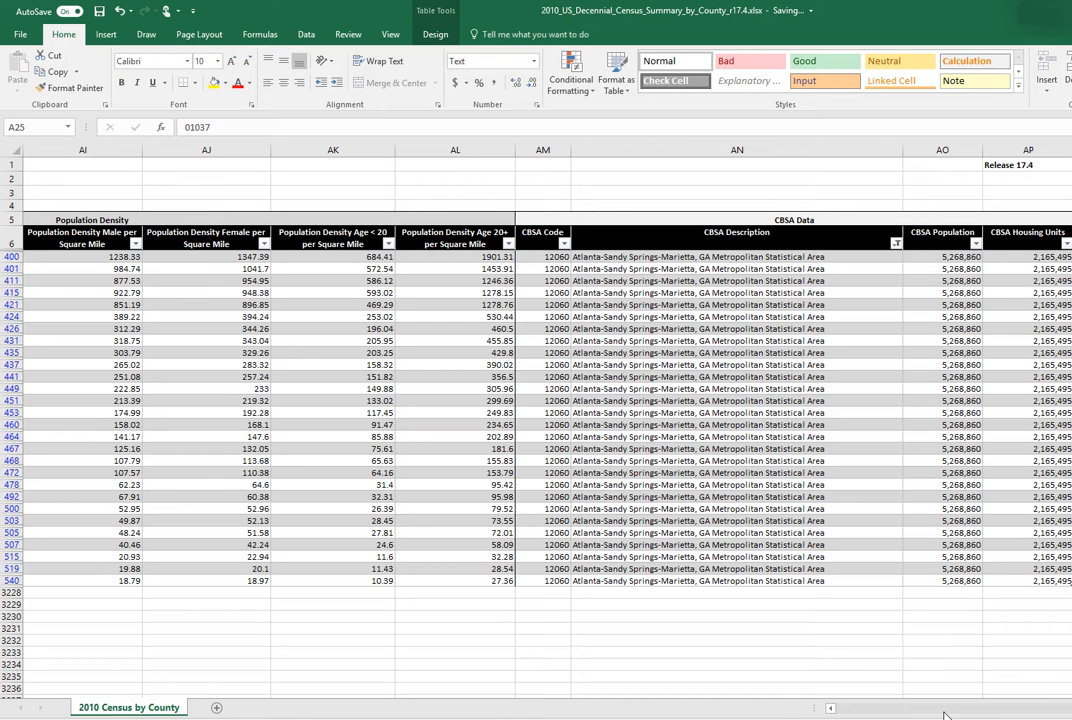
- Sort the filtered counties by Population Density Female per Square Mile from largest to smallest, and select the first county's row
{"action": "left_click", "coordinate": [830, 708]}
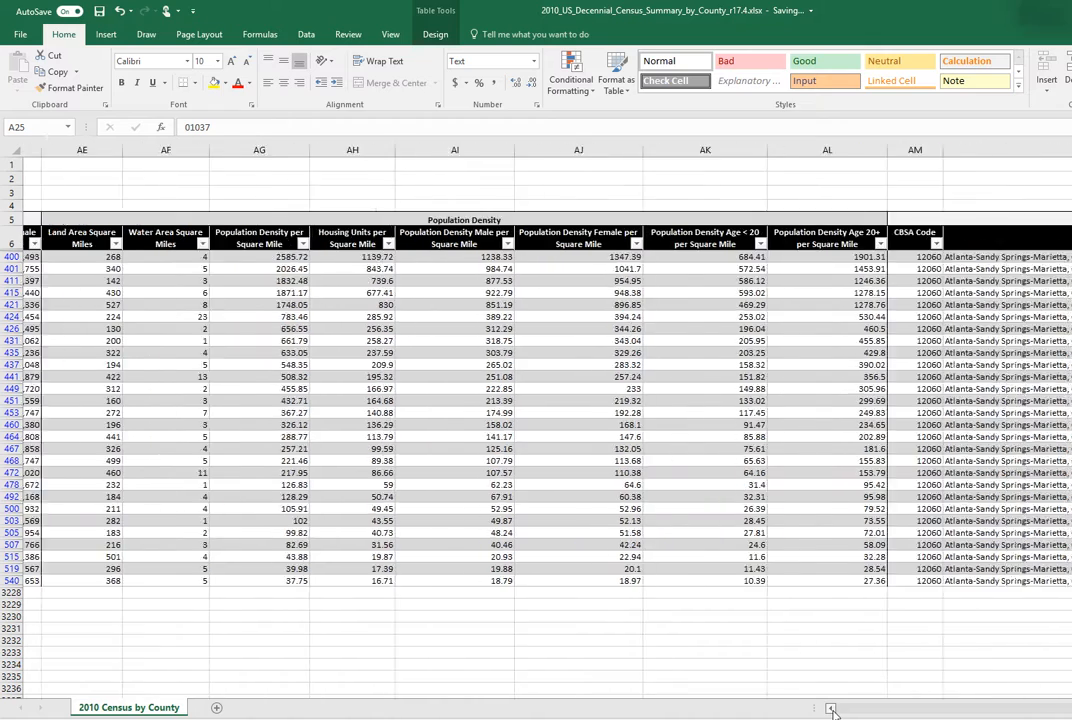
{"action": "left_click", "coordinate": [831, 709]}
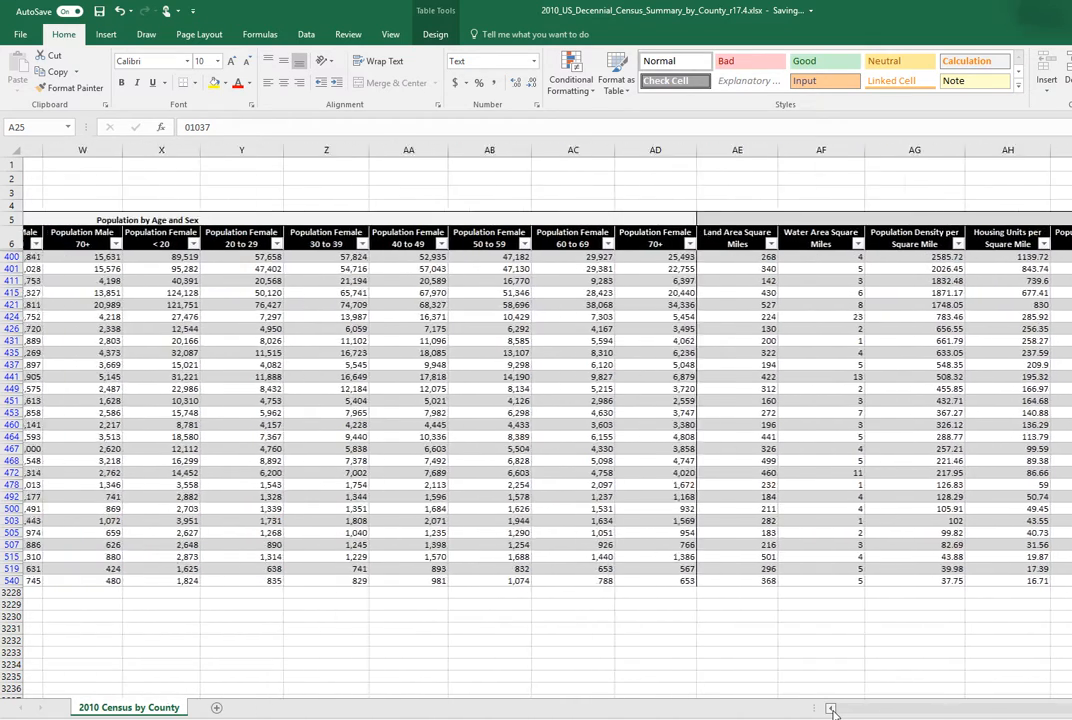
{"action": "left_click", "coordinate": [831, 709]}
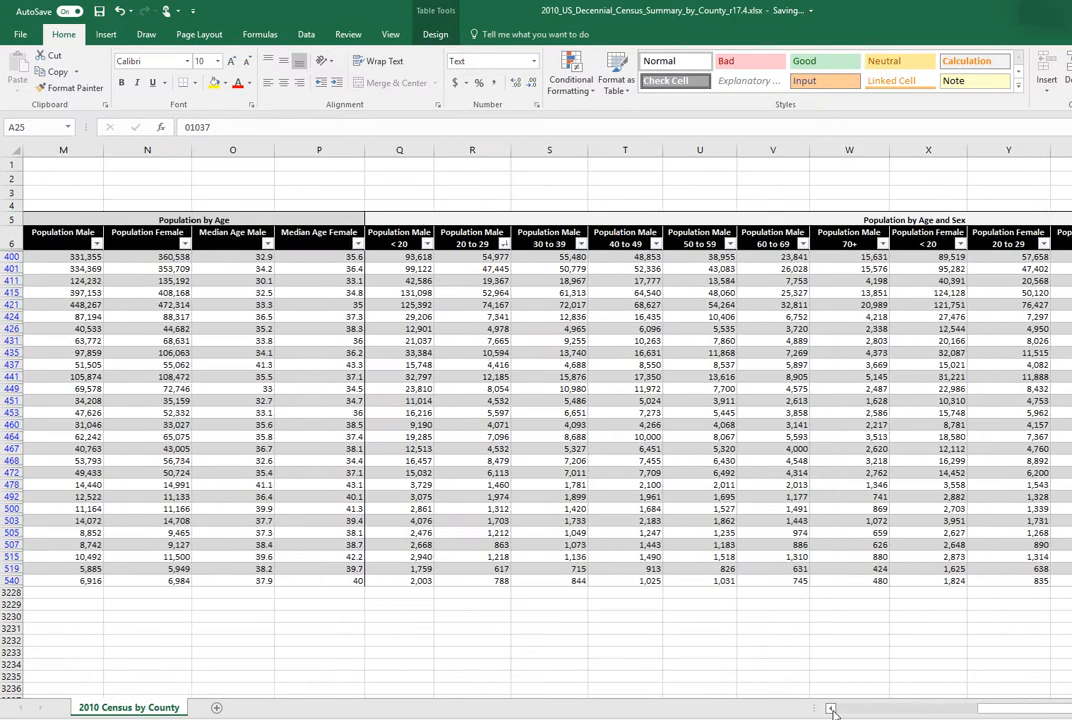
{"action": "left_click", "coordinate": [831, 709]}
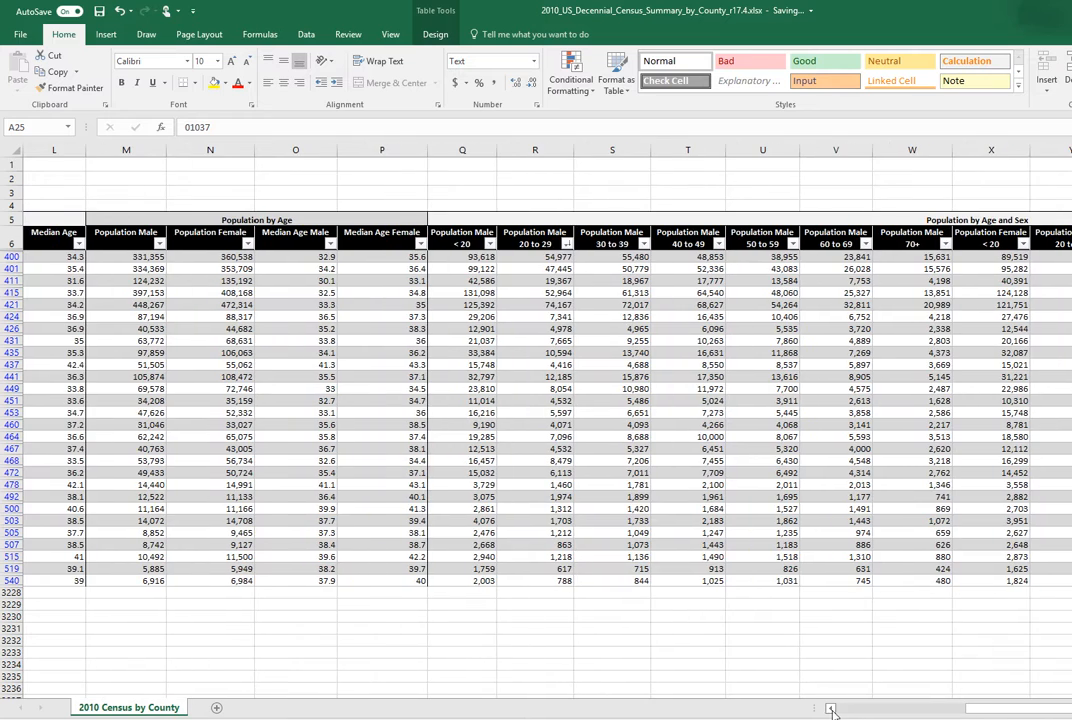
{"action": "left_click_drag", "start_coordinate": [980, 709], "coordinate": [1071, 709]}
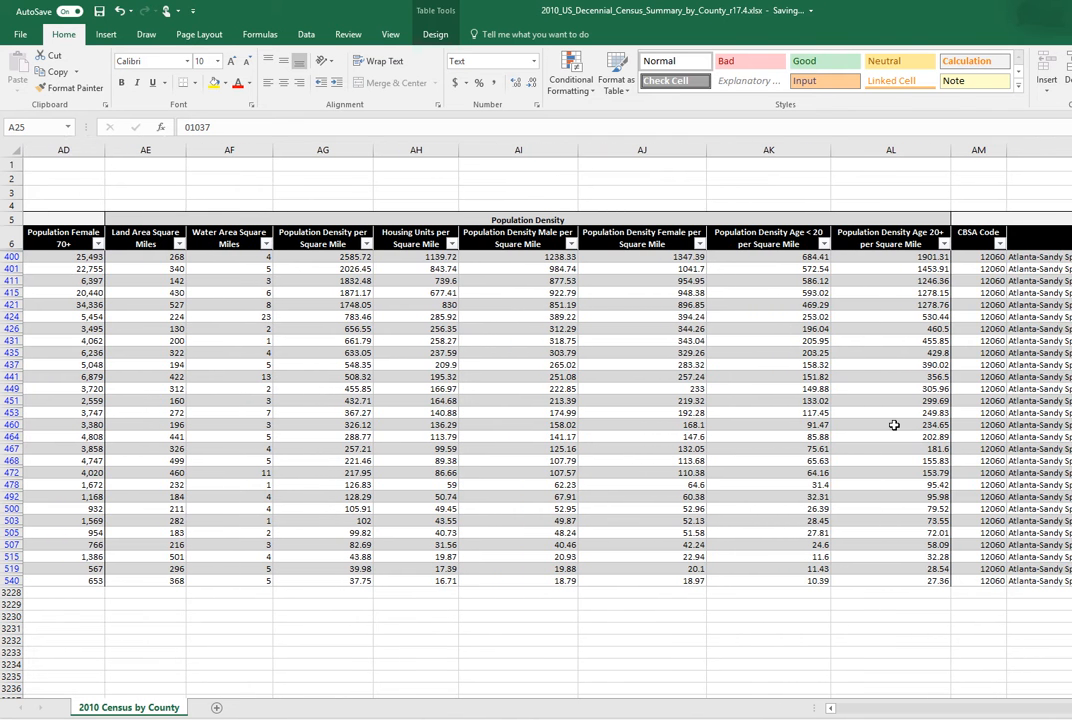
{"action": "left_click", "coordinate": [645, 238]}
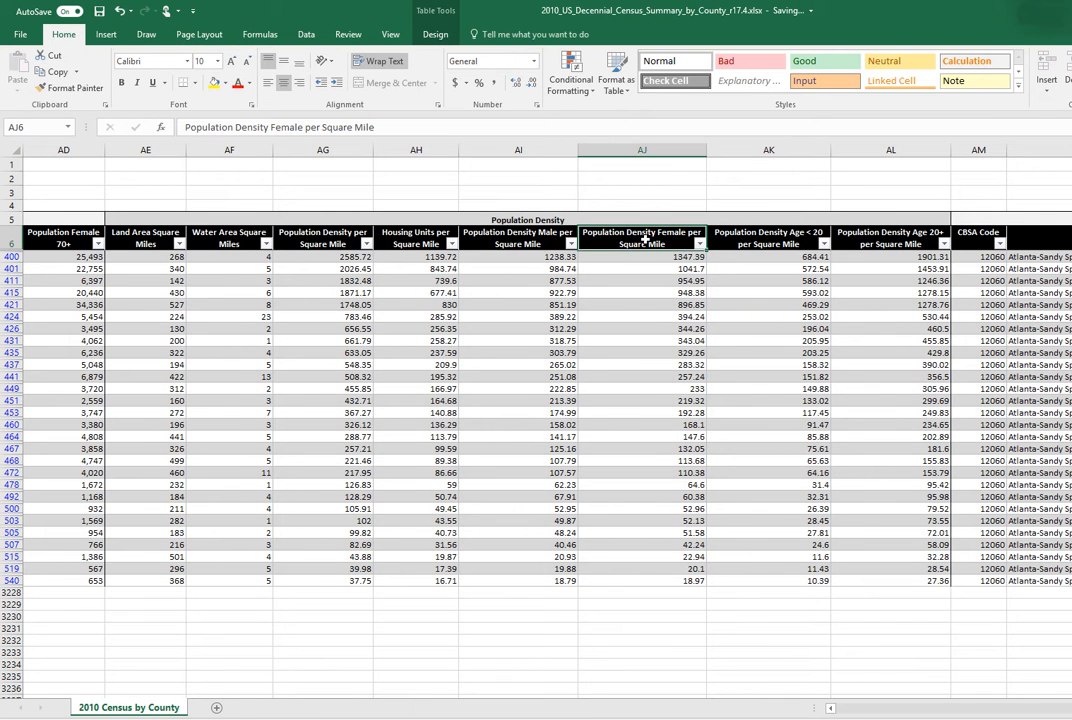
{"action": "left_click", "coordinate": [699, 244]}
{"action": "left_click", "coordinate": [628, 235]}
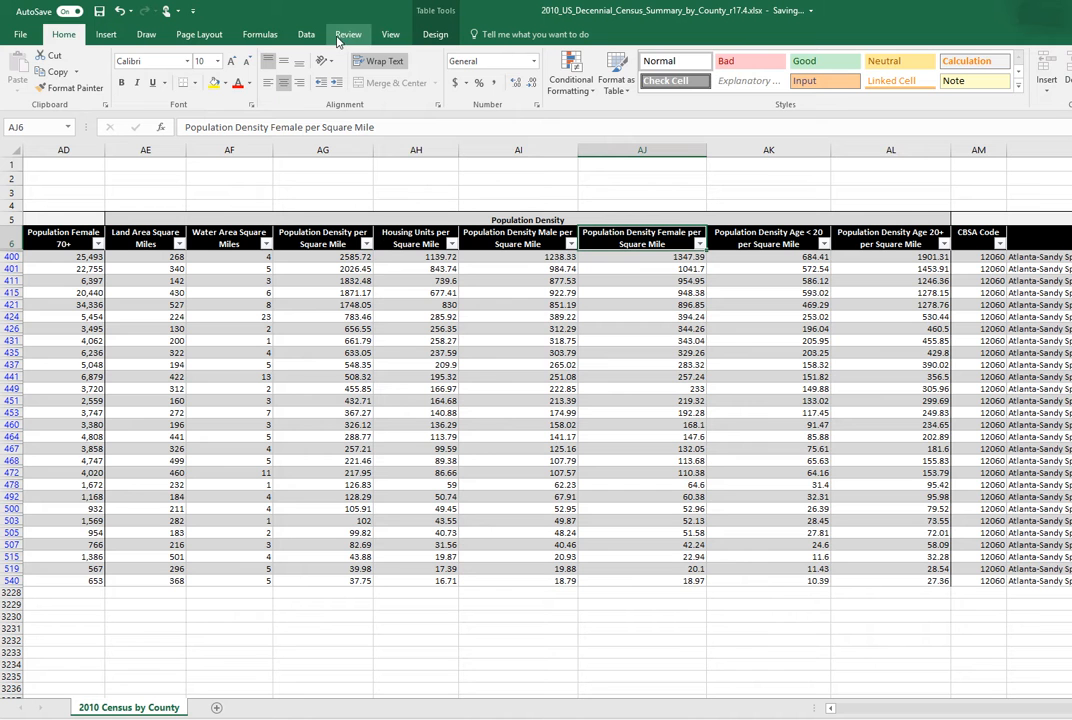
{"action": "left_click", "coordinate": [306, 35]}
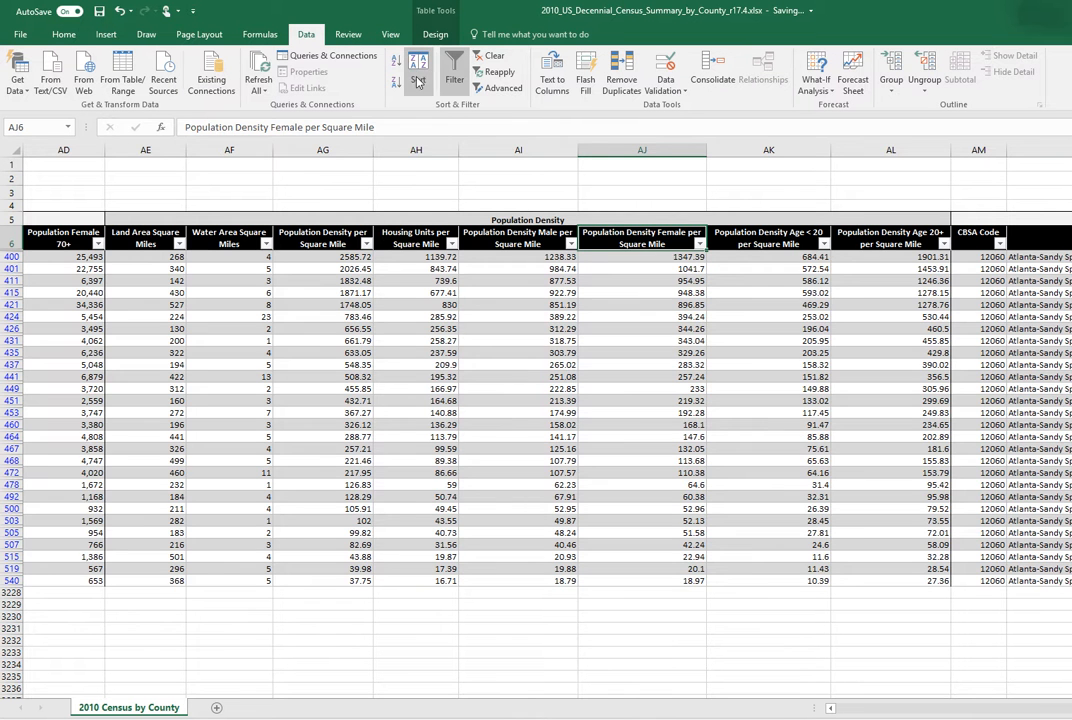
{"action": "left_click", "coordinate": [418, 78]}
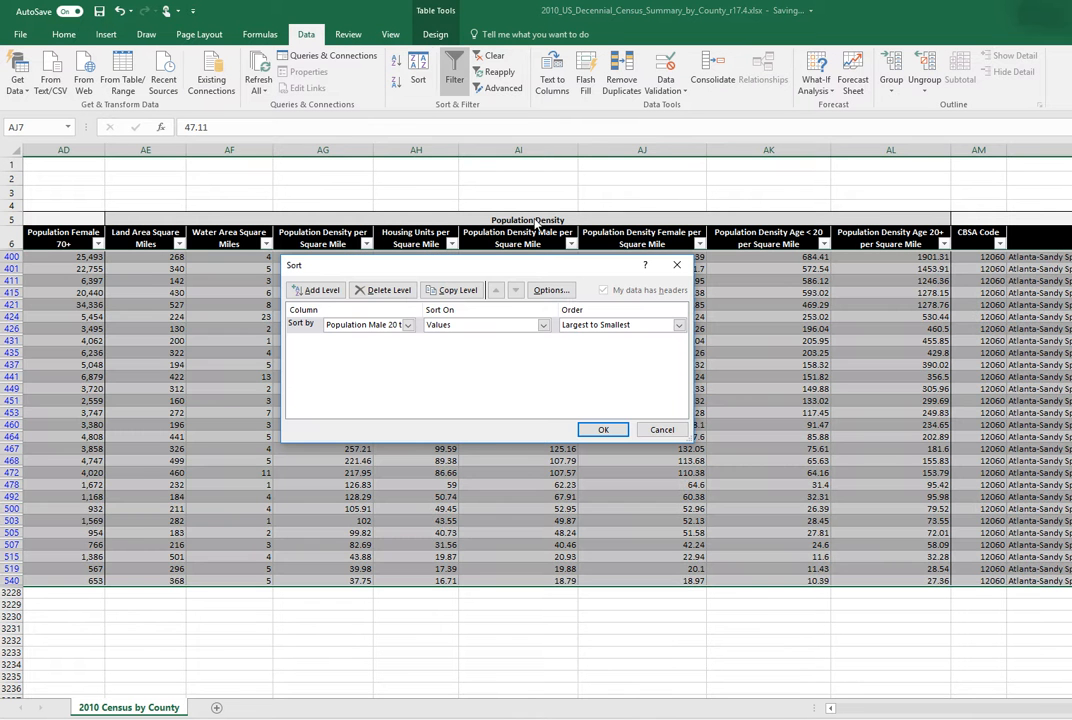
{"action": "left_click", "coordinate": [408, 325]}
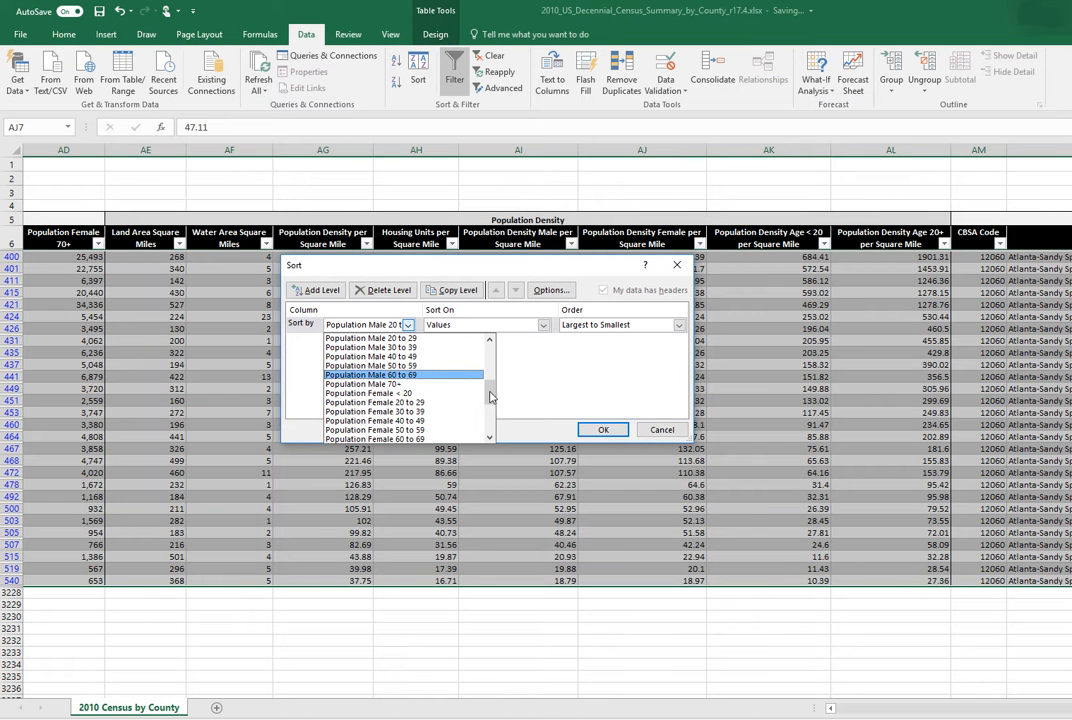
{"action": "left_click_drag", "start_coordinate": [490, 389], "coordinate": [490, 408]}
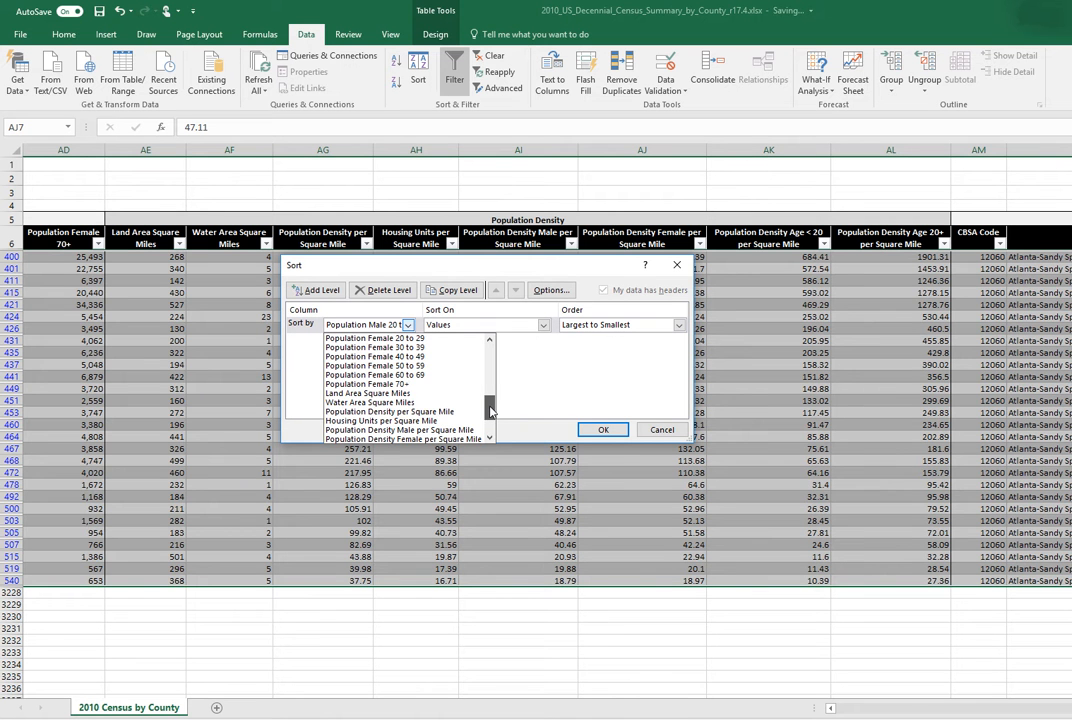
{"action": "left_click", "coordinate": [603, 429]}
{"action": "left_click", "coordinate": [645, 258]}
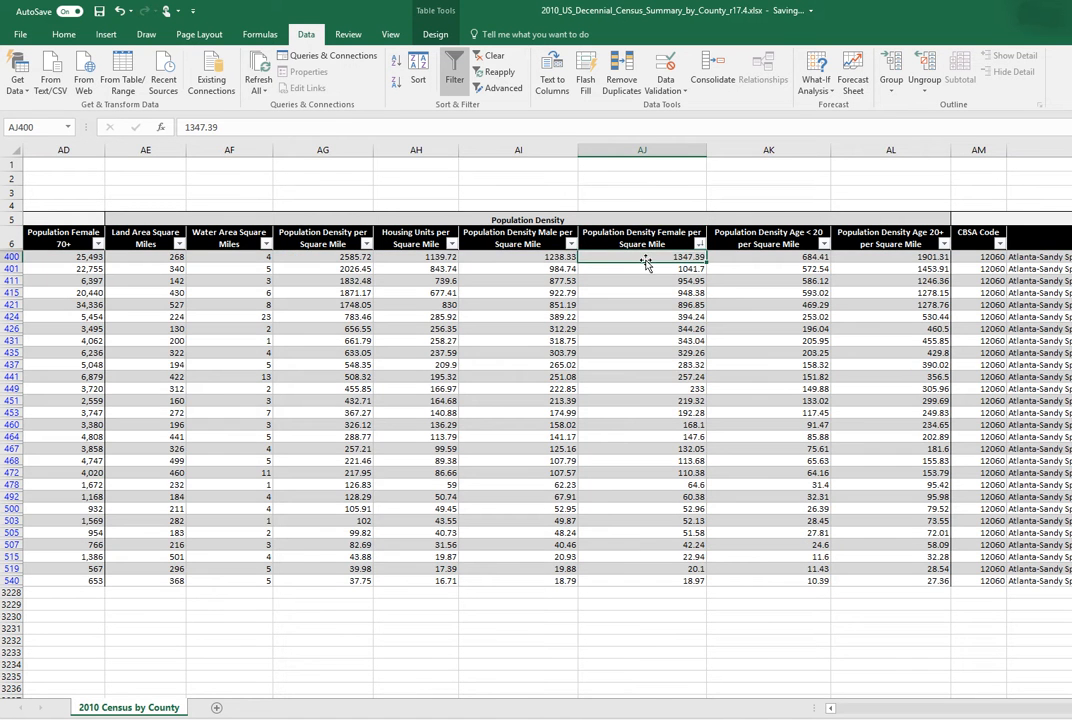
{"action": "left_click", "coordinate": [12, 257]}
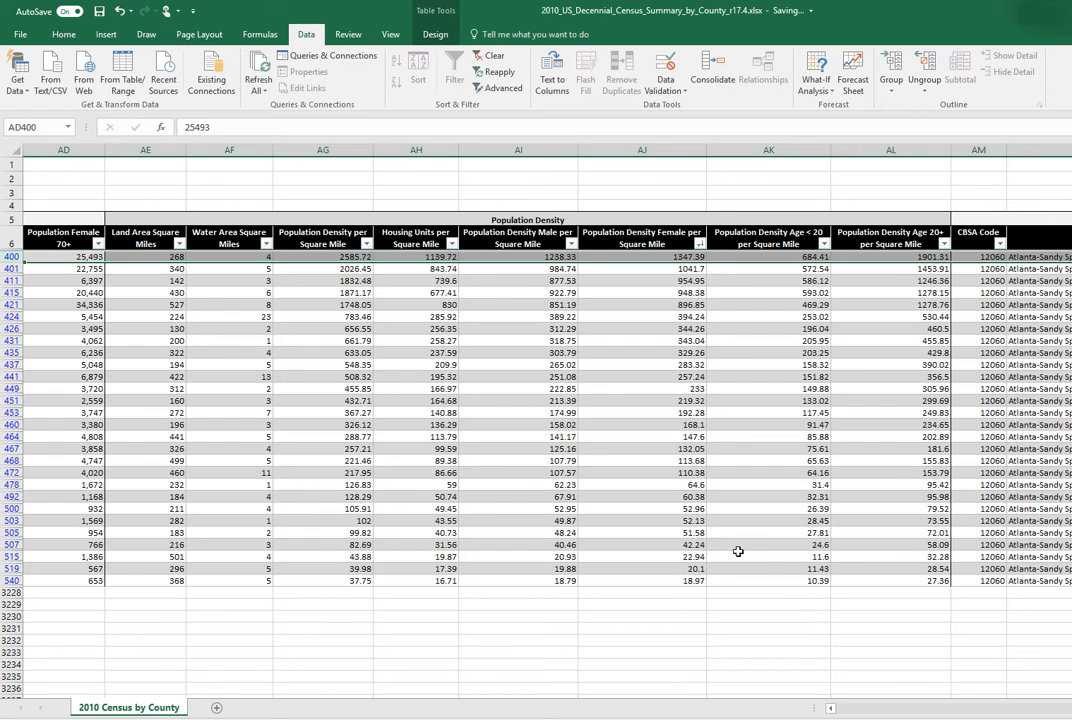
- Remove the Atlanta restriction by selecting all values again in the CBSA Description filter
{"action": "mouse_move", "coordinate": [1070, 709]}
{"action": "left_mouse_down"}
{"action": "mouse_move", "coordinate": [827, 712]}
{"action": "mouse_move", "coordinate": [1071, 713]}
{"action": "left_mouse_up"}
{"action": "scroll", "coordinate": [540, 420], "scroll_direction": "right", "scroll_amount": 3}
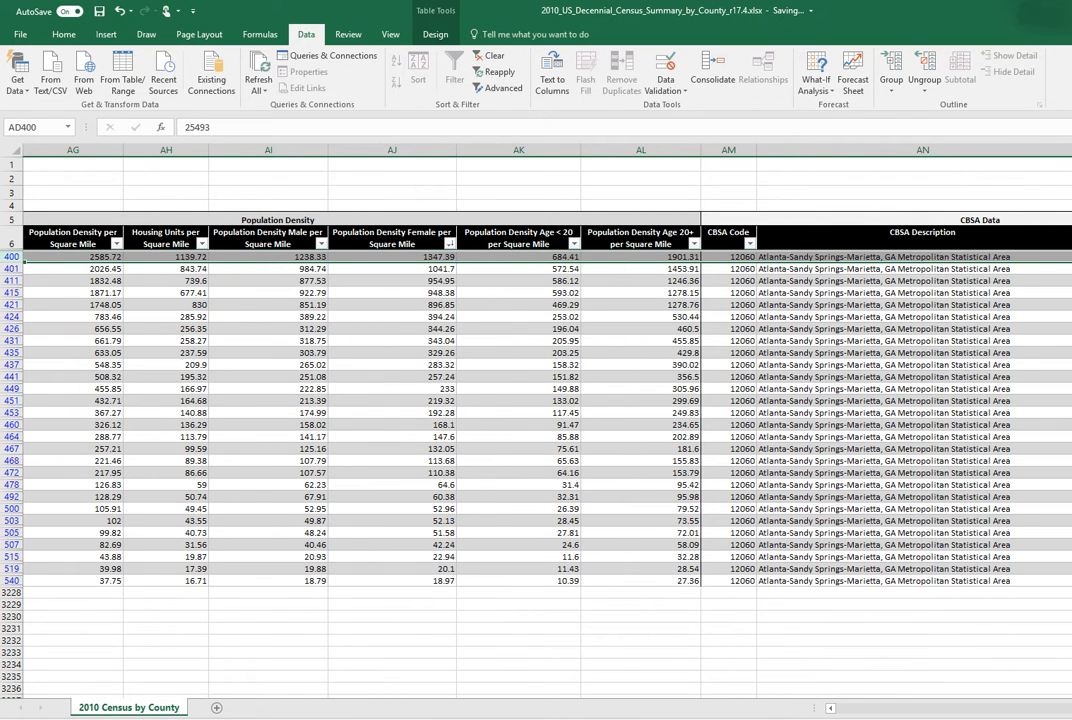
{"action": "left_click", "coordinate": [1071, 243]}
{"action": "left_click", "coordinate": [941, 381]}
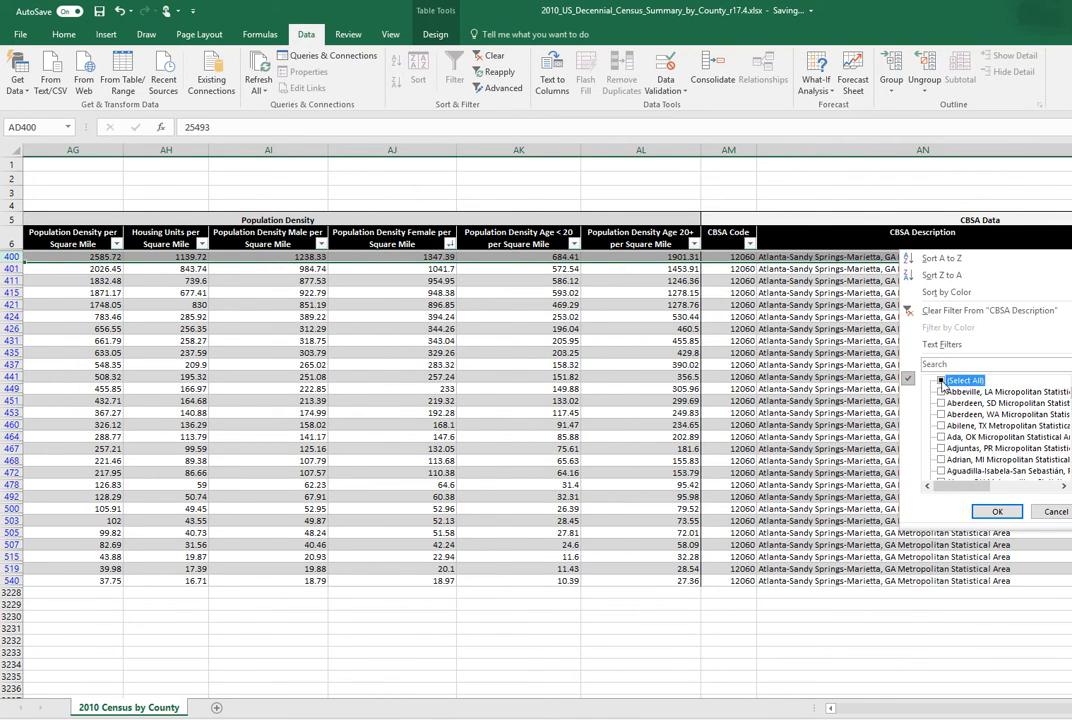
{"action": "left_click", "coordinate": [998, 512]}
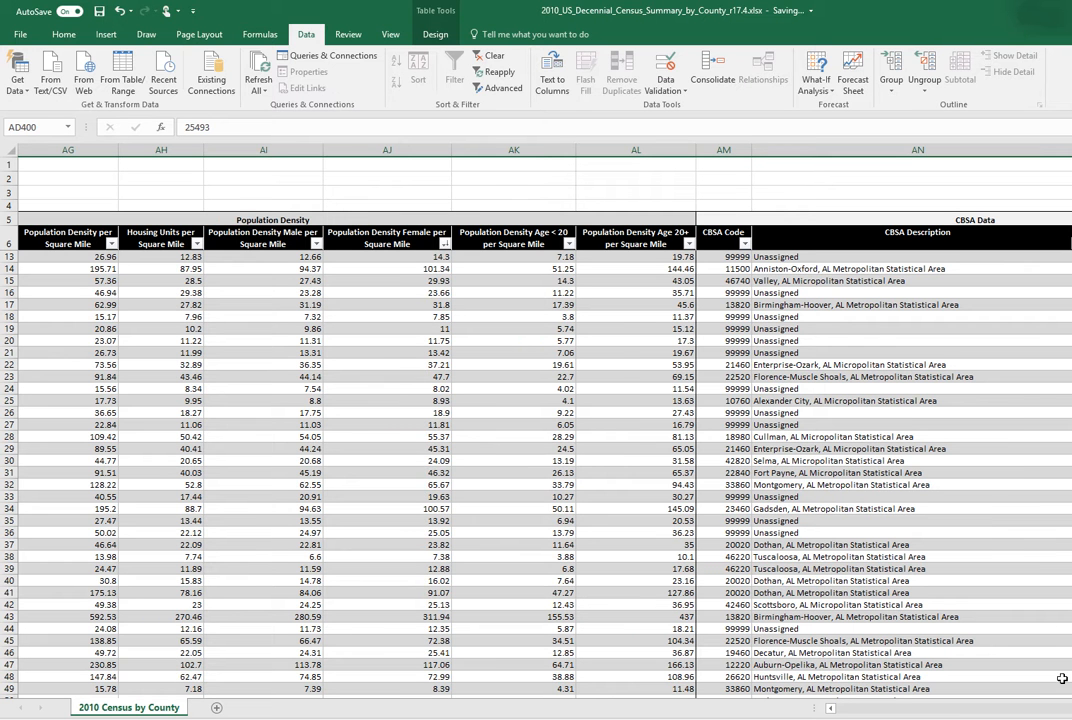
- Filter the State Name column to show only Ohio counties
{"action": "left_click_drag", "start_coordinate": [1071, 709], "coordinate": [845, 709]}
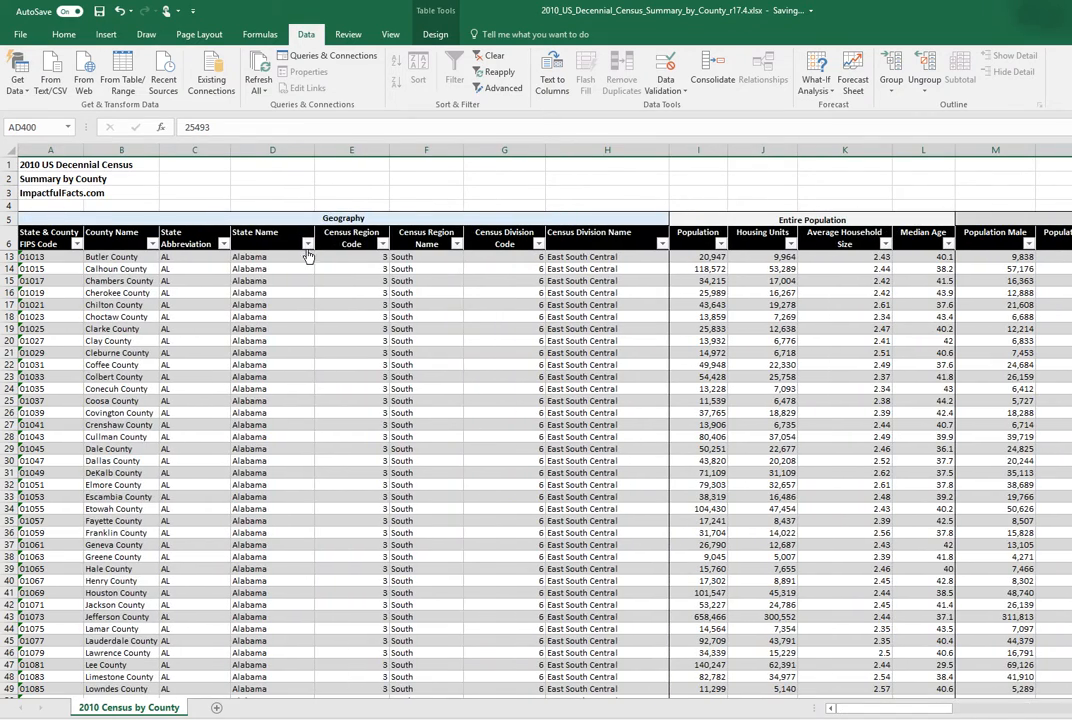
{"action": "left_click", "coordinate": [307, 243]}
{"action": "left_click", "coordinate": [167, 381]}
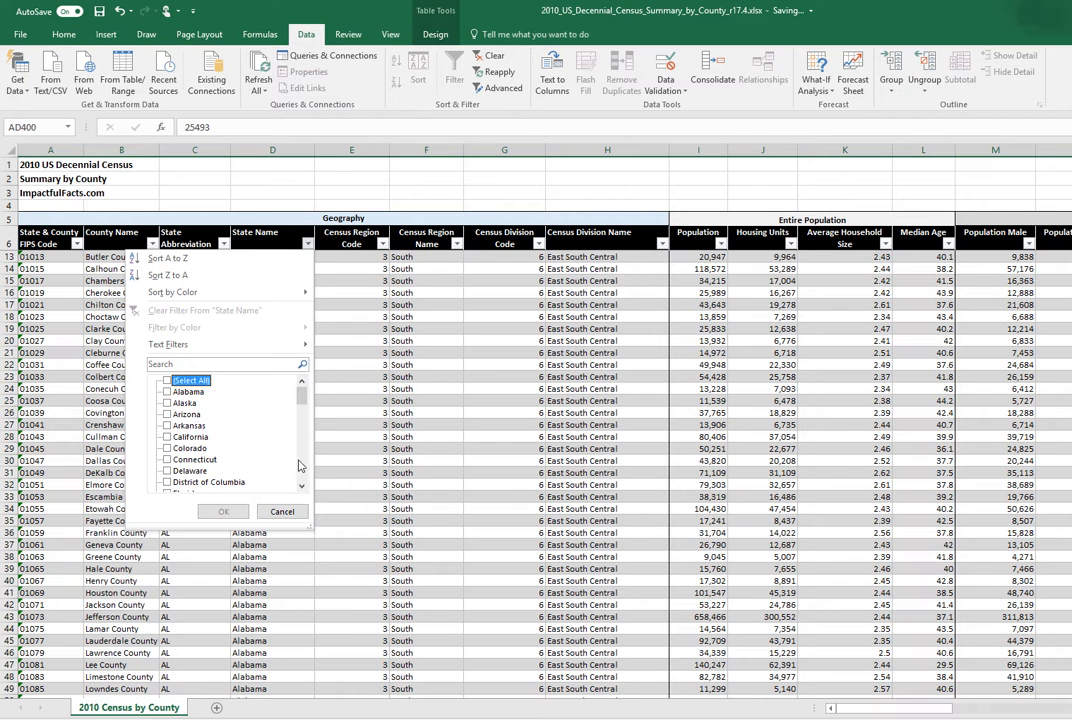
{"action": "scroll", "coordinate": [255, 420], "scroll_direction": "down", "scroll_amount": 6}
{"action": "left_click", "coordinate": [305, 465]}
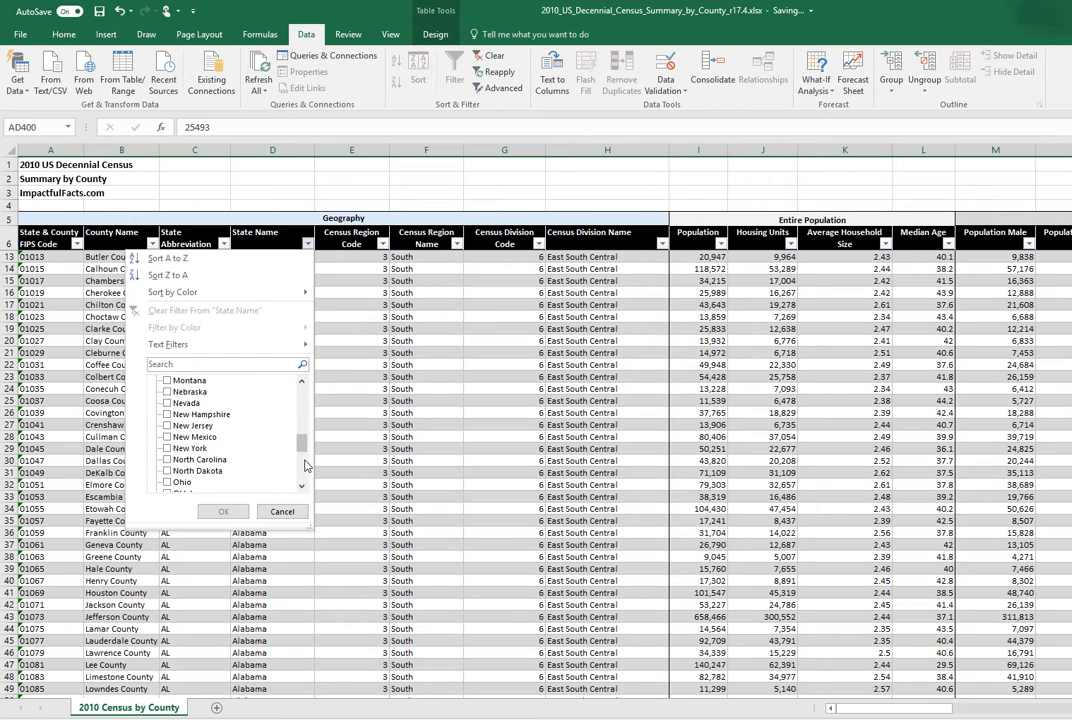
{"action": "left_click", "coordinate": [305, 465]}
{"action": "left_click", "coordinate": [179, 381]}
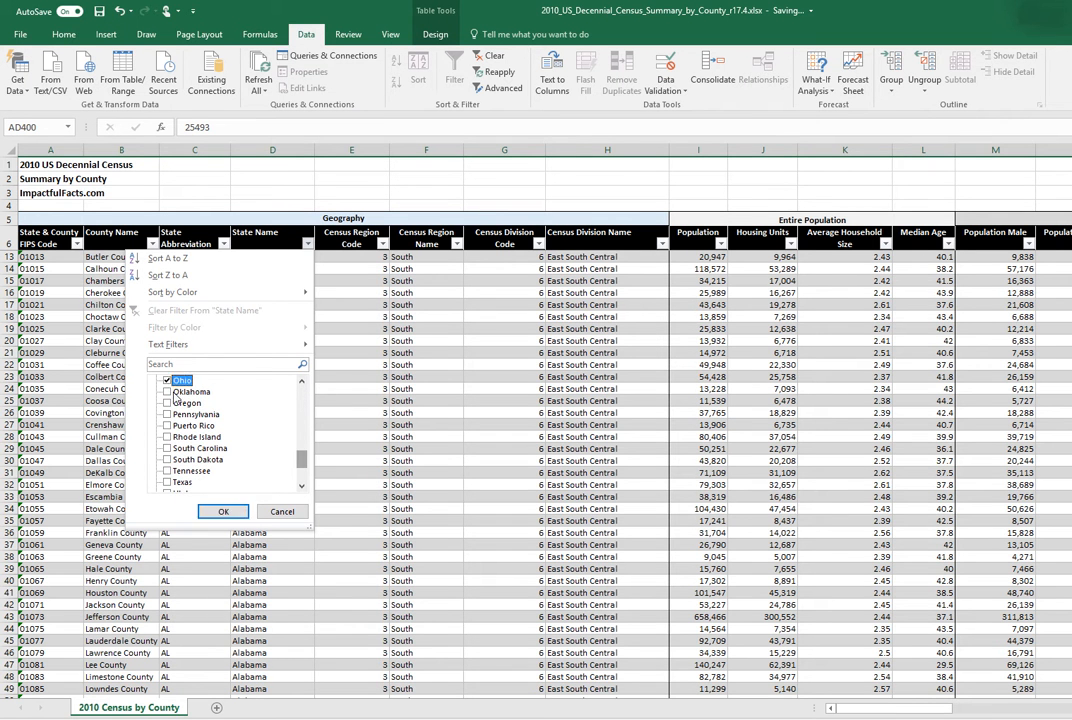
{"action": "left_click", "coordinate": [223, 511]}
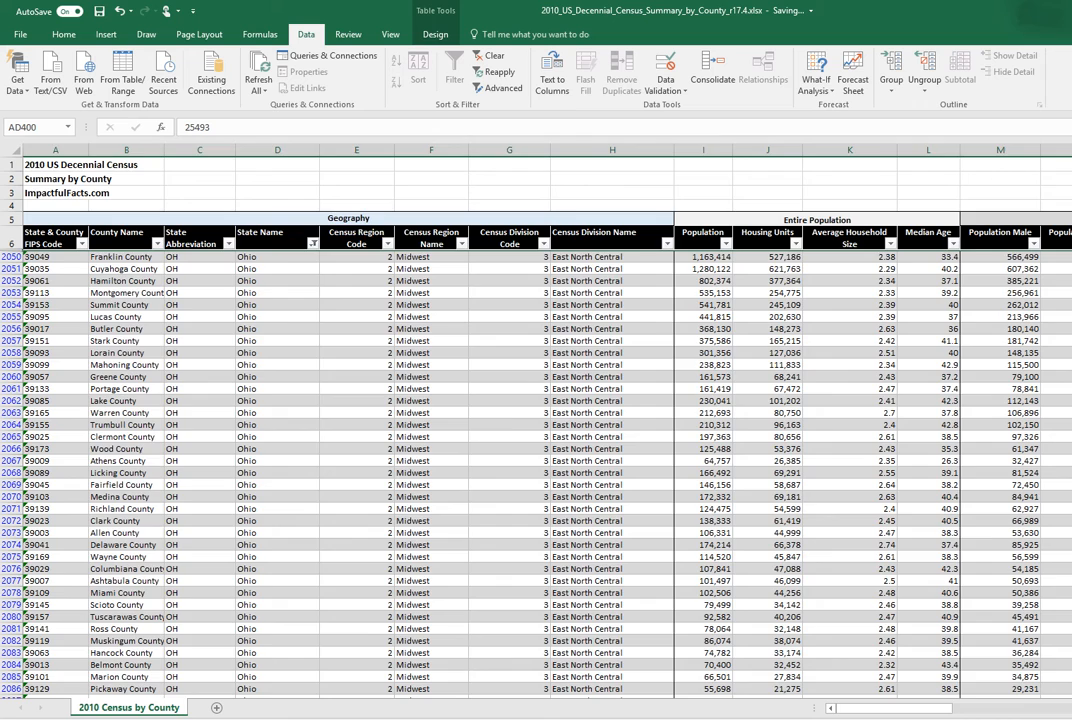
{"action": "left_click_drag", "start_coordinate": [869, 712], "coordinate": [980, 714]}
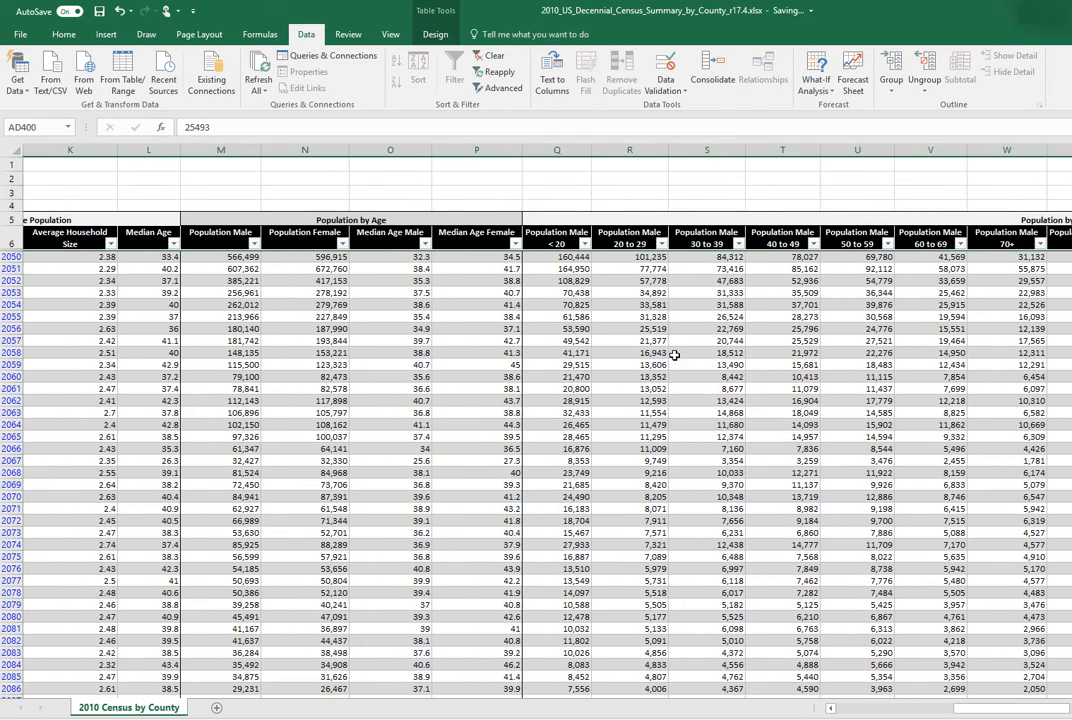
- Sort the Ohio counties by Population Male 20 to 29 from largest to smallest
{"action": "left_click", "coordinate": [638, 361]}
{"action": "left_click", "coordinate": [633, 238]}
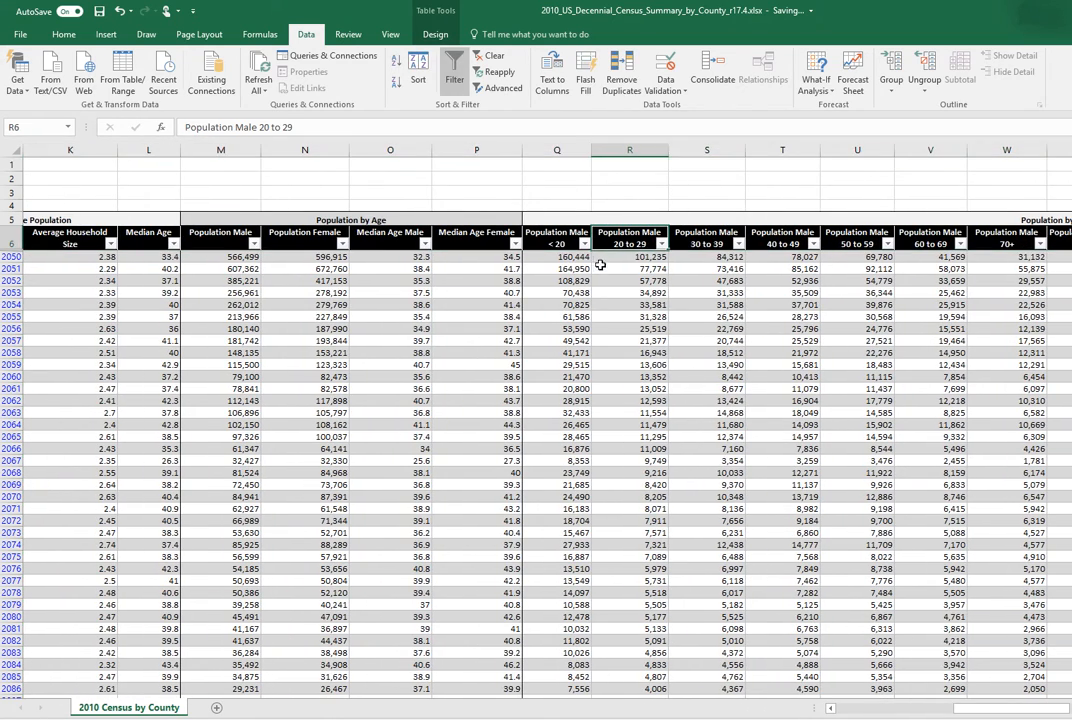
{"action": "left_click", "coordinate": [418, 78]}
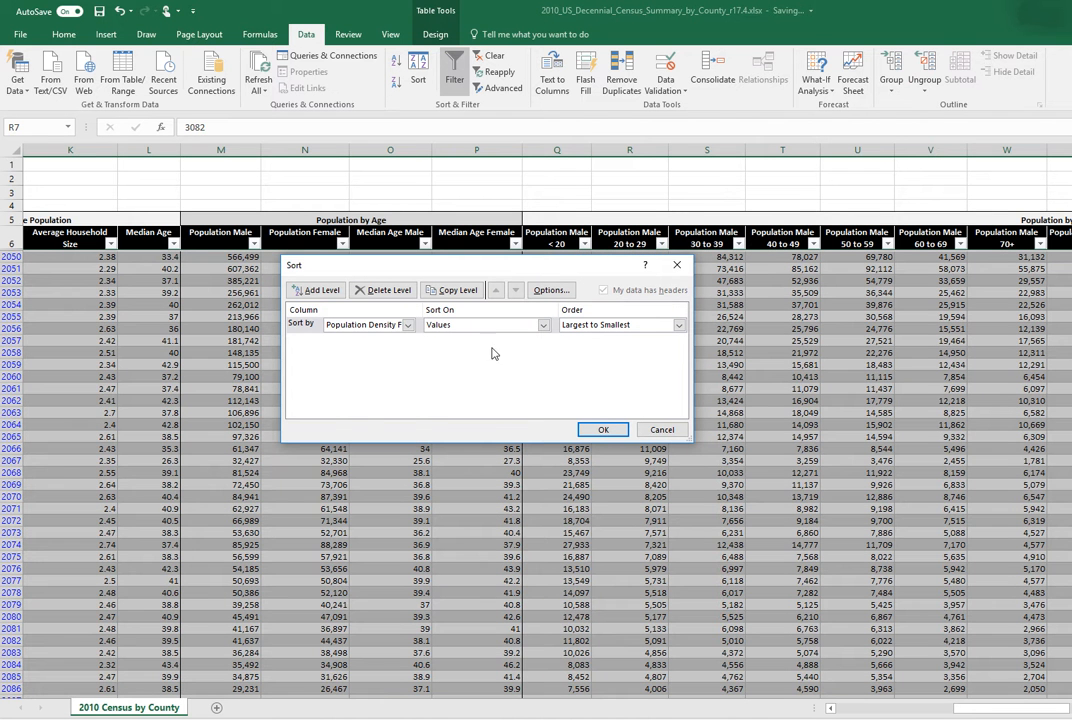
{"action": "left_click", "coordinate": [408, 325]}
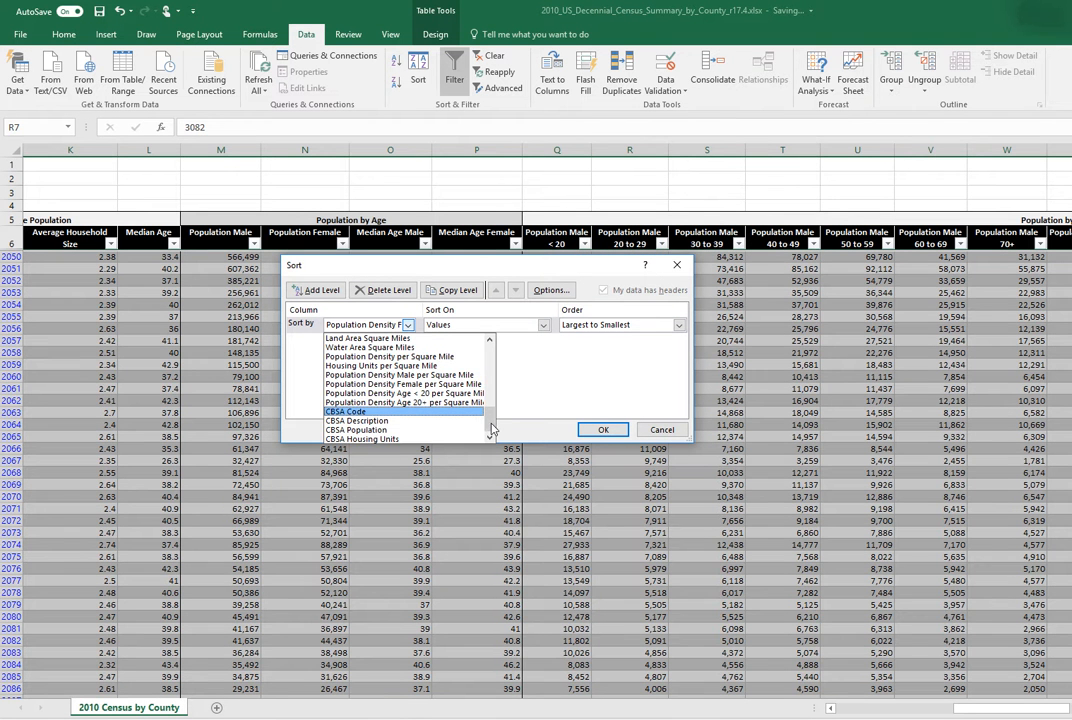
{"action": "left_click_drag", "start_coordinate": [491, 428], "coordinate": [490, 390]}
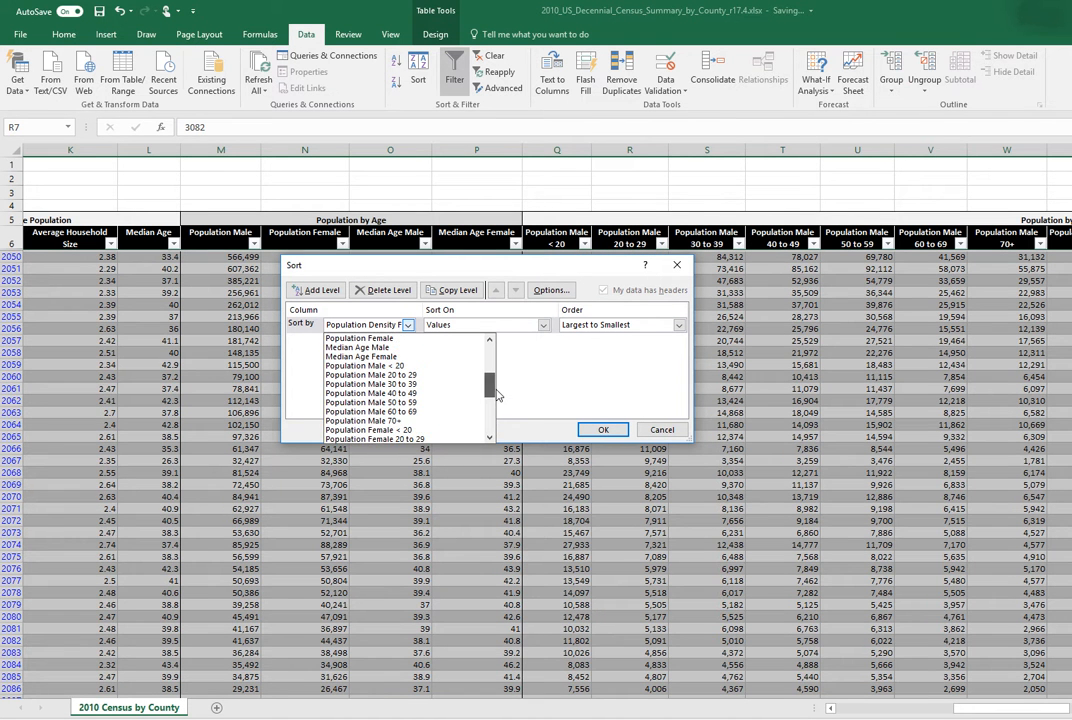
{"action": "left_click", "coordinate": [440, 378]}
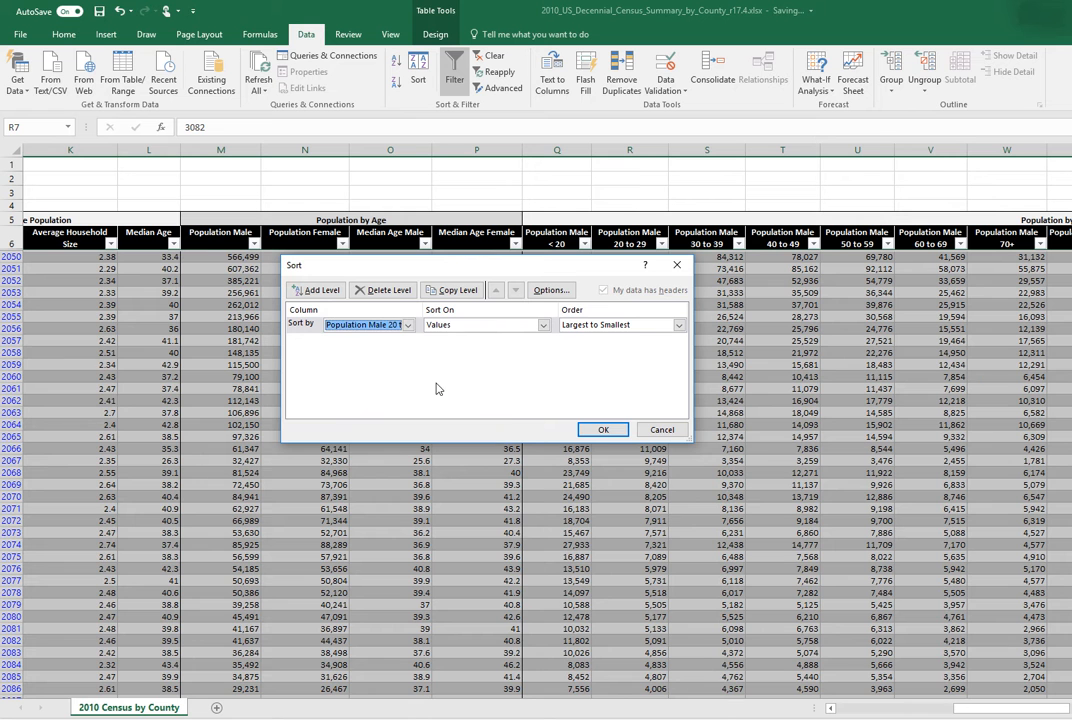
{"action": "left_click", "coordinate": [602, 430]}
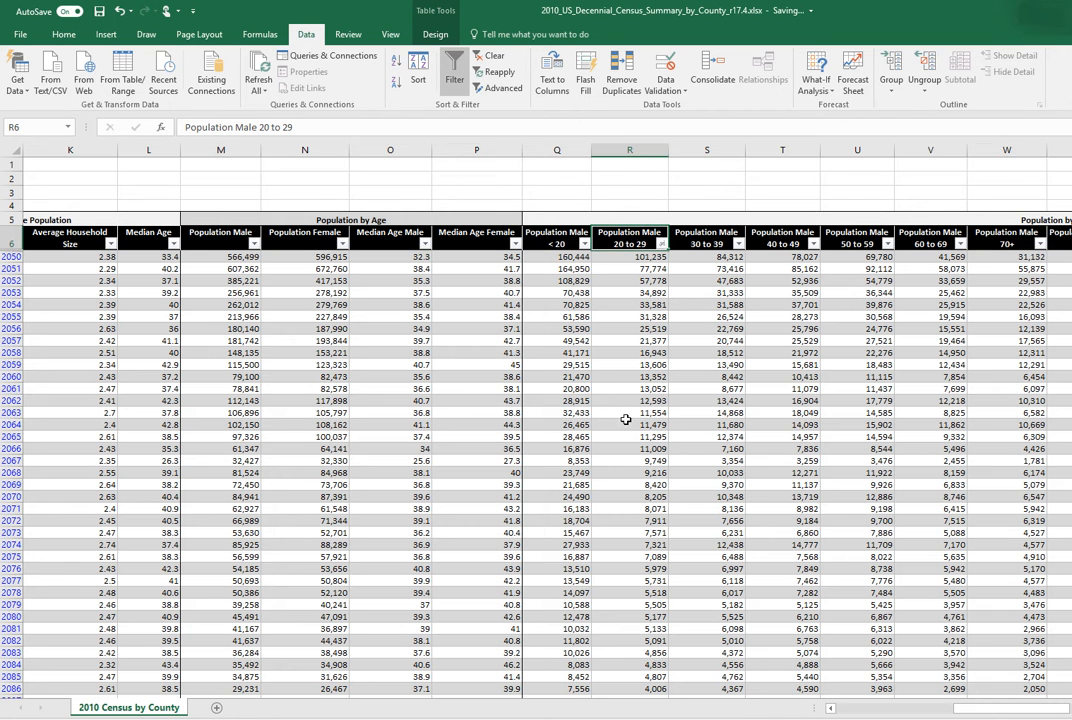
- Select the first Ohio county's row and examine its population figures alongside the Population Male 20 to 29 column
{"action": "left_click", "coordinate": [570, 257]}
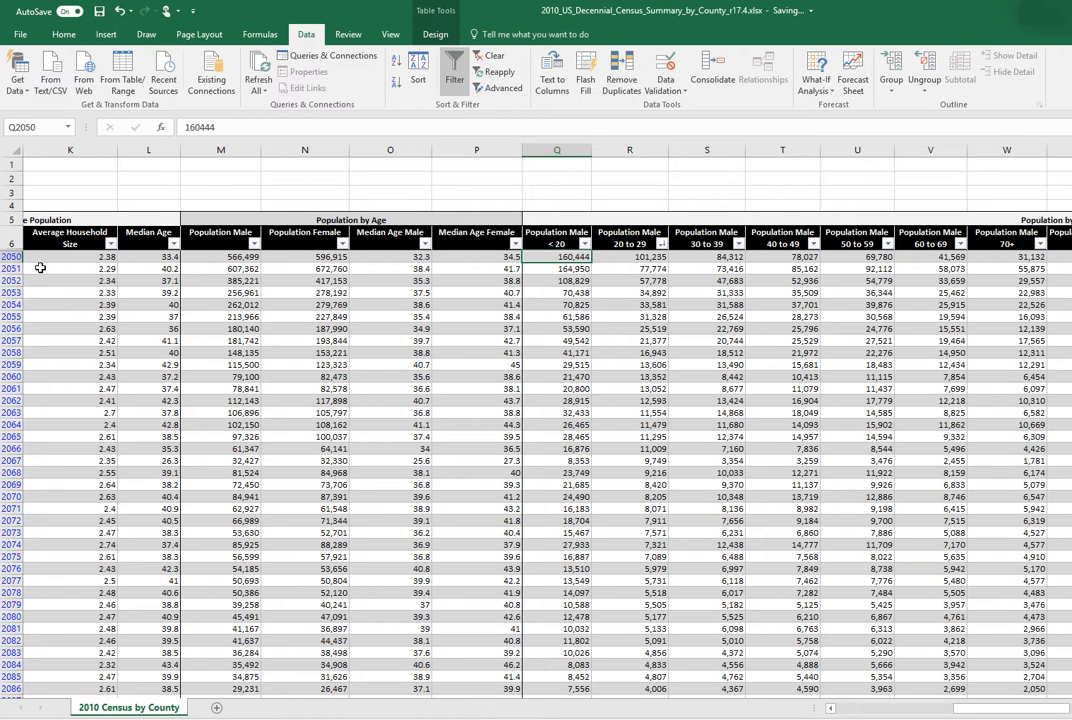
{"action": "left_click", "coordinate": [10, 256]}
{"action": "mouse_move", "coordinate": [984, 713]}
{"action": "left_mouse_down"}
{"action": "mouse_move", "coordinate": [833, 707]}
{"action": "mouse_move", "coordinate": [965, 709]}
{"action": "left_mouse_up"}
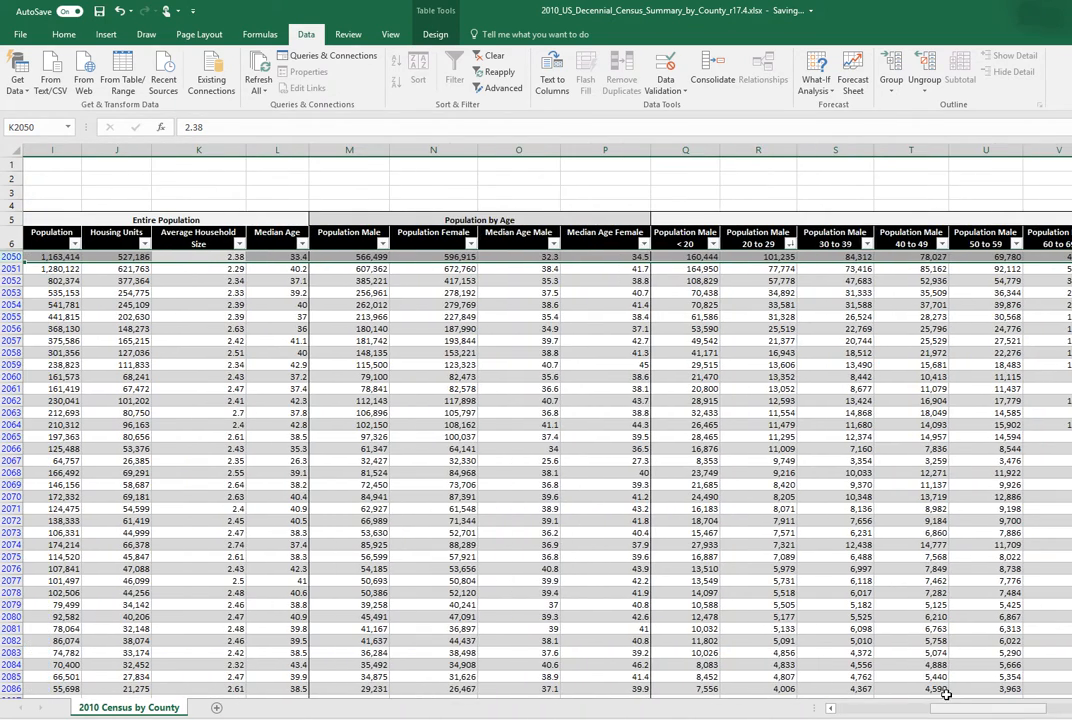
{"action": "left_click", "coordinate": [752, 292]}
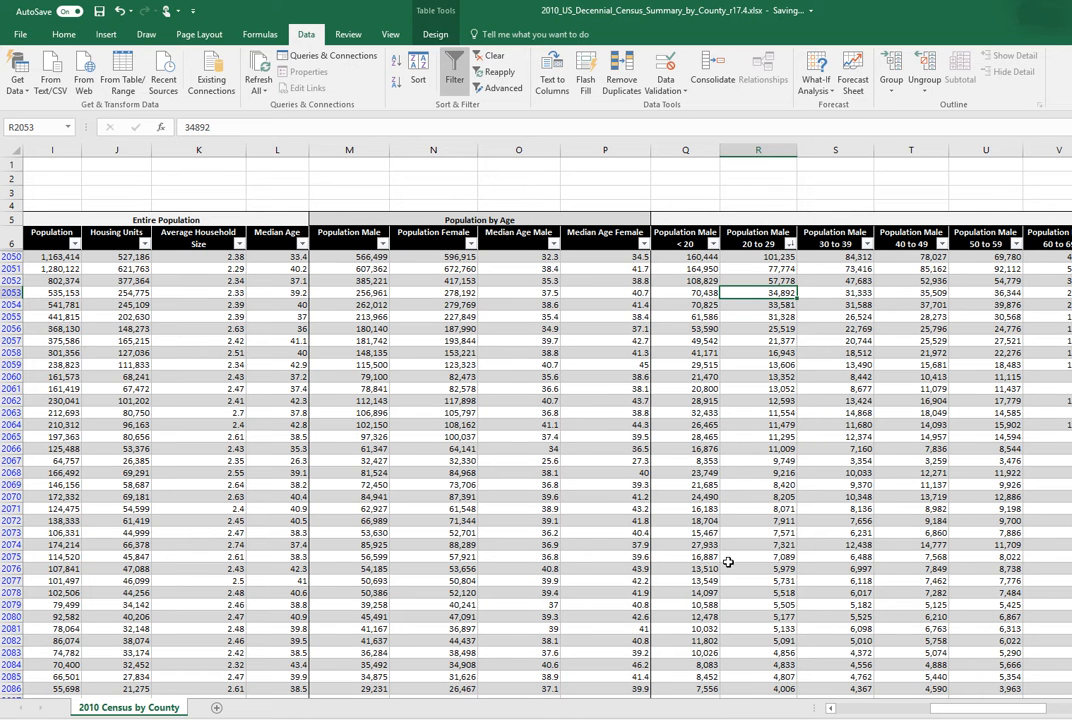
- Switch to the census county documentation PDF in Adobe Acrobat Reader and read its file overview, data layout, data sources and contact sections
{"action": "left_click", "coordinate": [662, 718]}
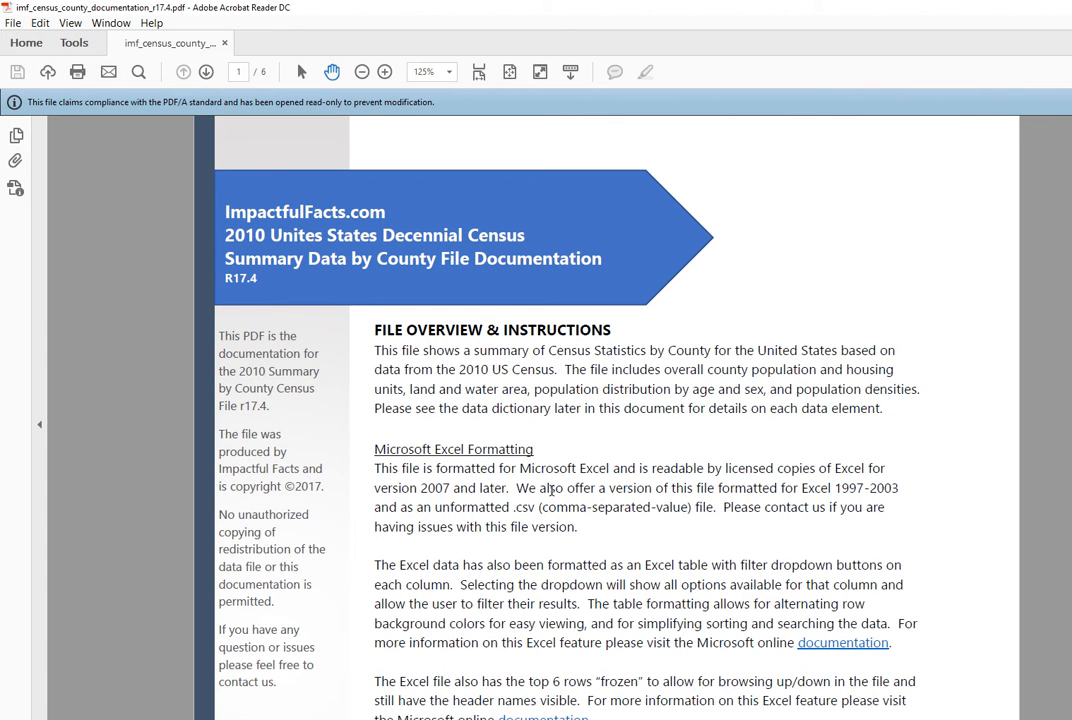
{"action": "scroll", "coordinate": [551, 491], "scroll_direction": "down", "scroll_amount": 1}
{"action": "scroll", "coordinate": [478, 450], "scroll_direction": "down", "scroll_amount": 2}
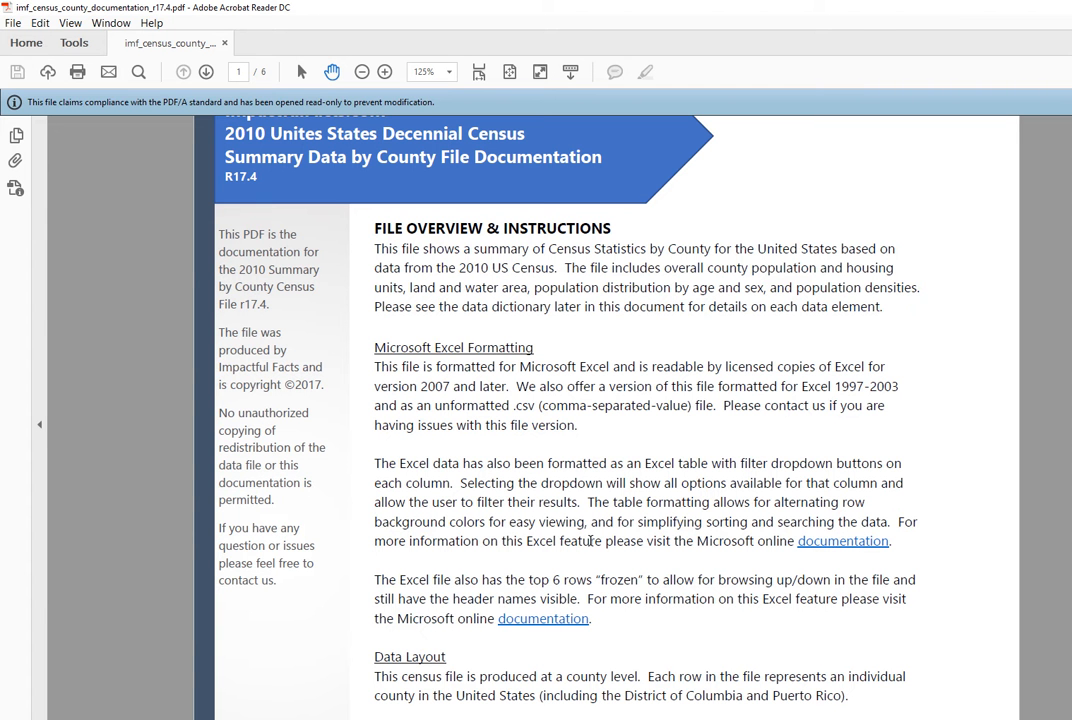
{"action": "scroll", "coordinate": [591, 540], "scroll_direction": "down", "scroll_amount": 1}
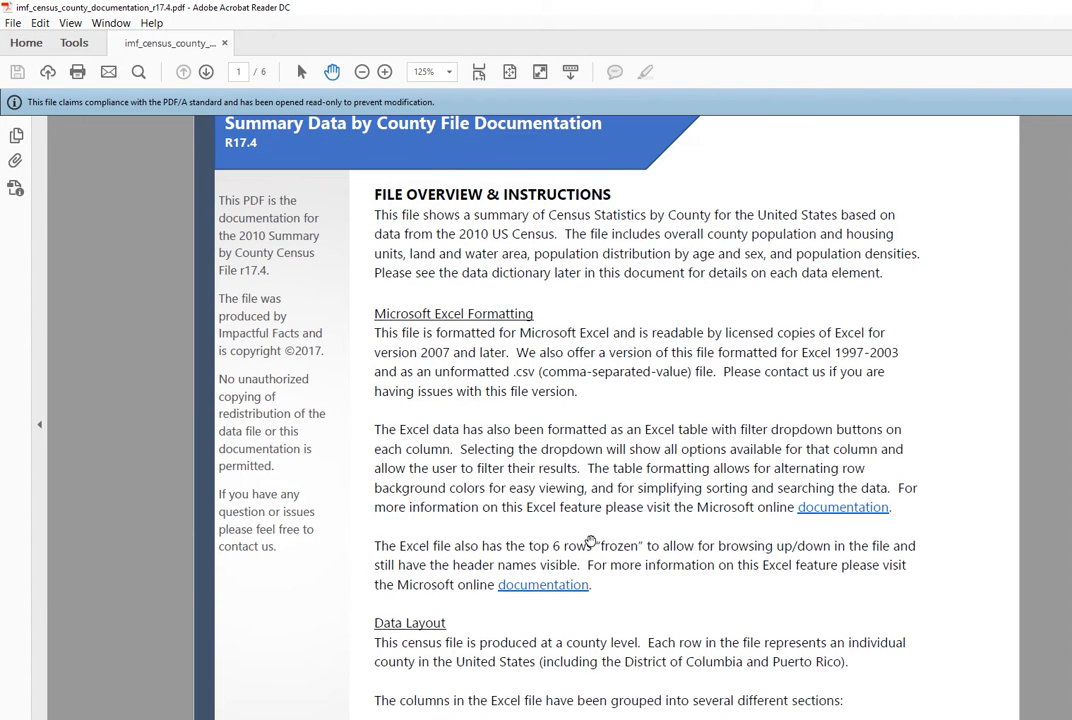
{"action": "scroll", "coordinate": [590, 540], "scroll_direction": "down", "scroll_amount": 5}
{"action": "scroll", "coordinate": [590, 540], "scroll_direction": "down", "scroll_amount": 2}
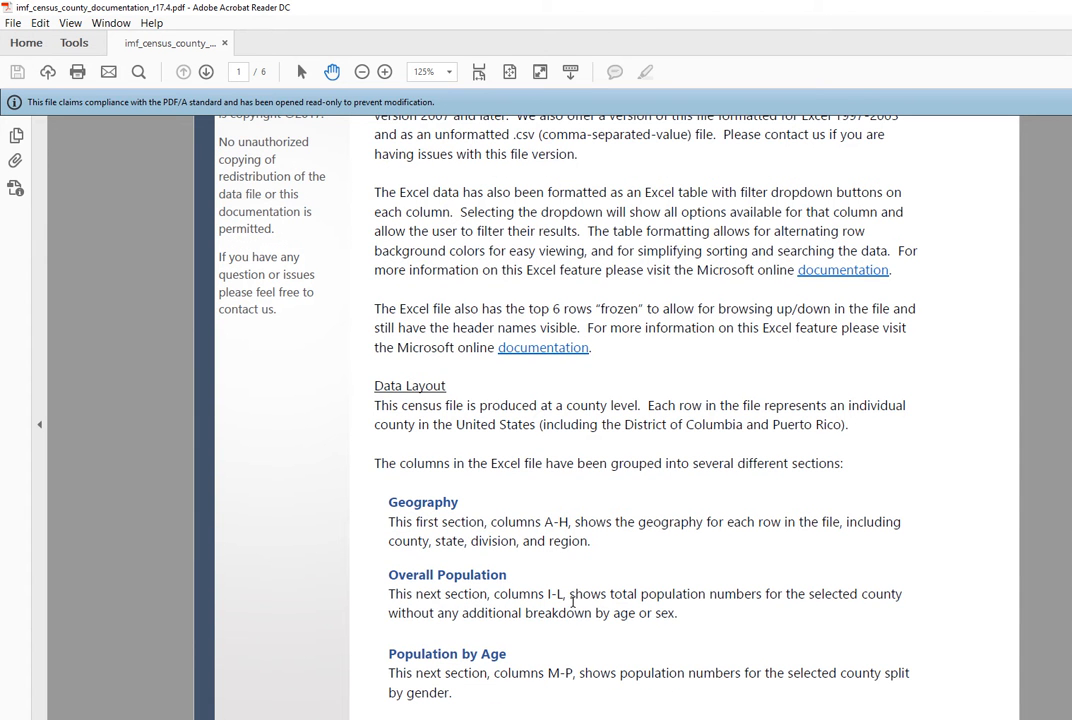
{"action": "scroll", "coordinate": [540, 620], "scroll_direction": "down", "scroll_amount": 2}
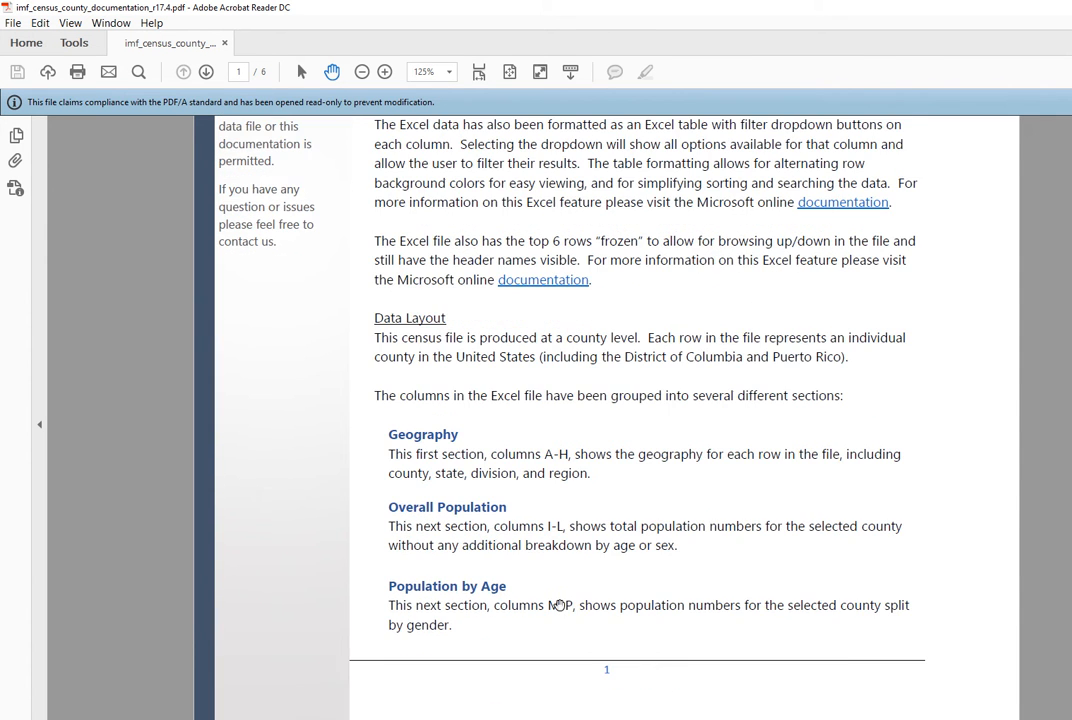
{"action": "scroll", "coordinate": [557, 603], "scroll_direction": "down", "scroll_amount": 6}
{"action": "scroll", "coordinate": [558, 605], "scroll_direction": "down", "scroll_amount": 15}
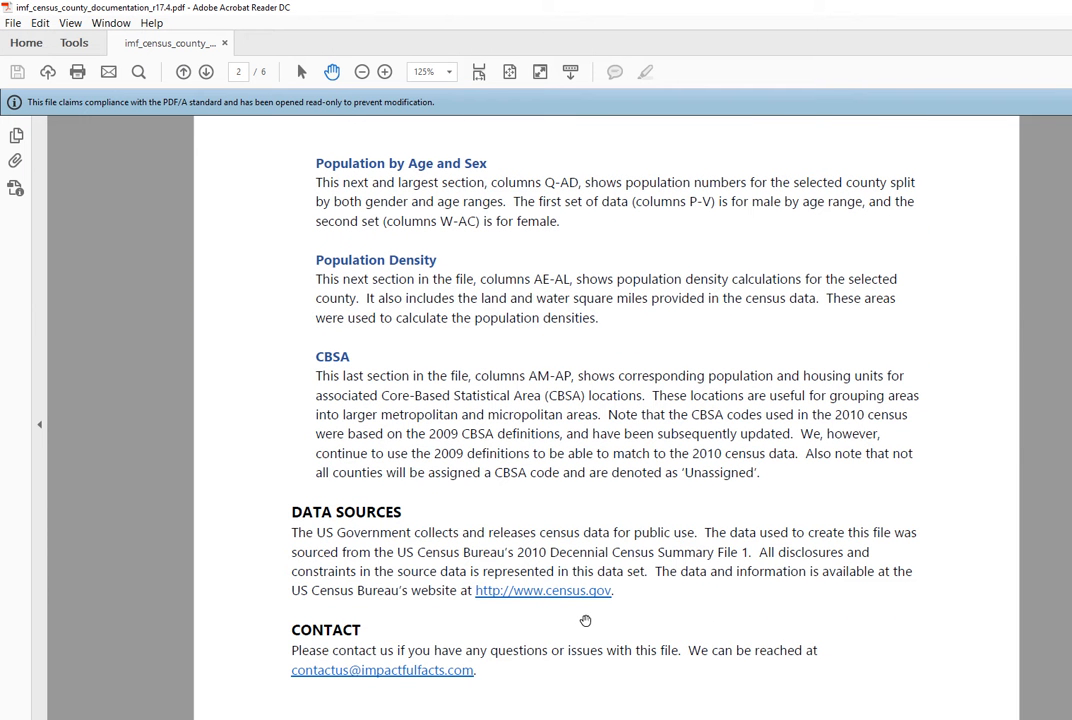
{"action": "scroll", "coordinate": [690, 586], "scroll_direction": "down", "scroll_amount": 2}
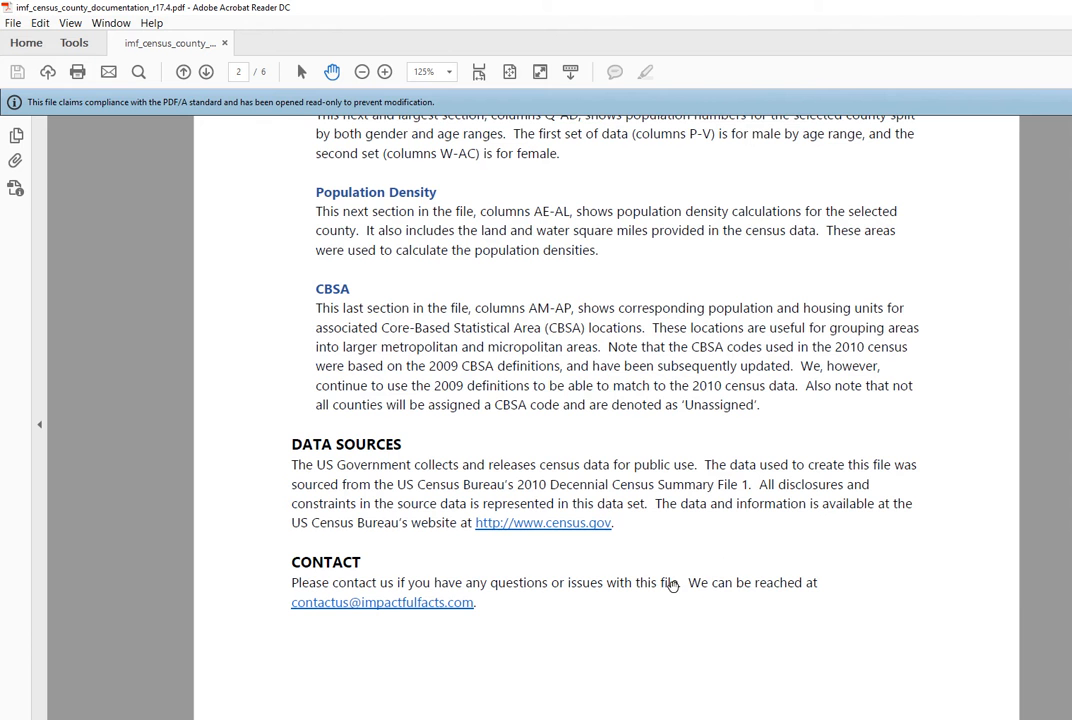
{"action": "scroll", "coordinate": [610, 605], "scroll_direction": "down", "scroll_amount": 9}
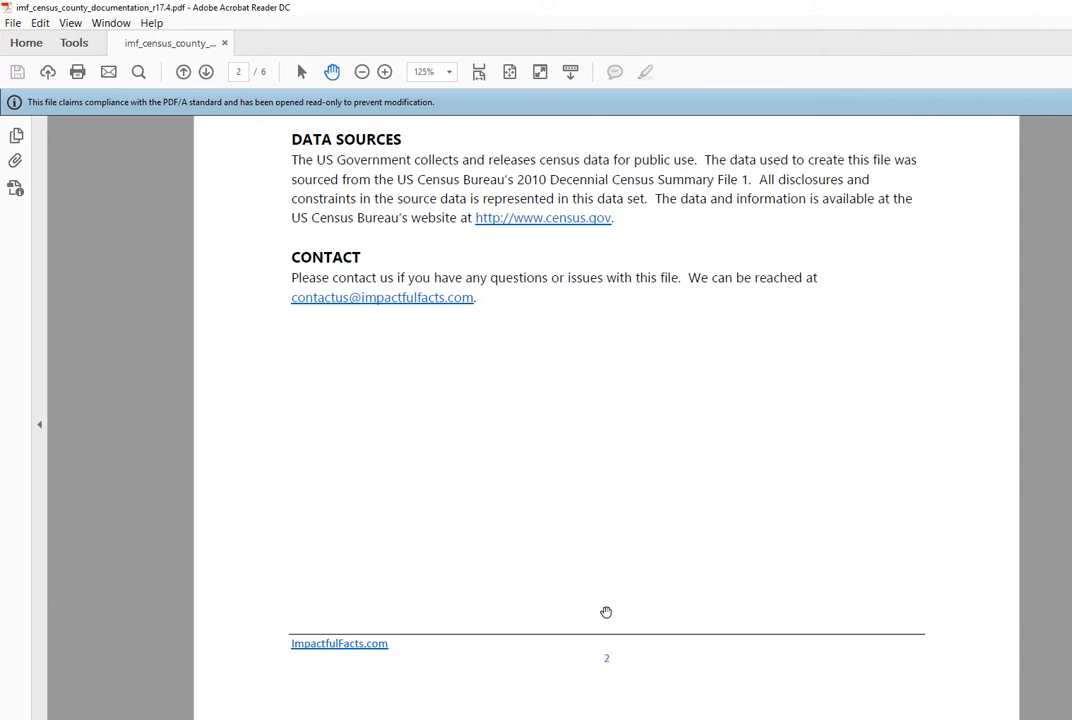
- Review the Data Dictionary's column headings, descriptions and formats, from State & County FIPS Code through CBSA Housing Units
{"action": "scroll", "coordinate": [606, 612], "scroll_direction": "down", "scroll_amount": 13}
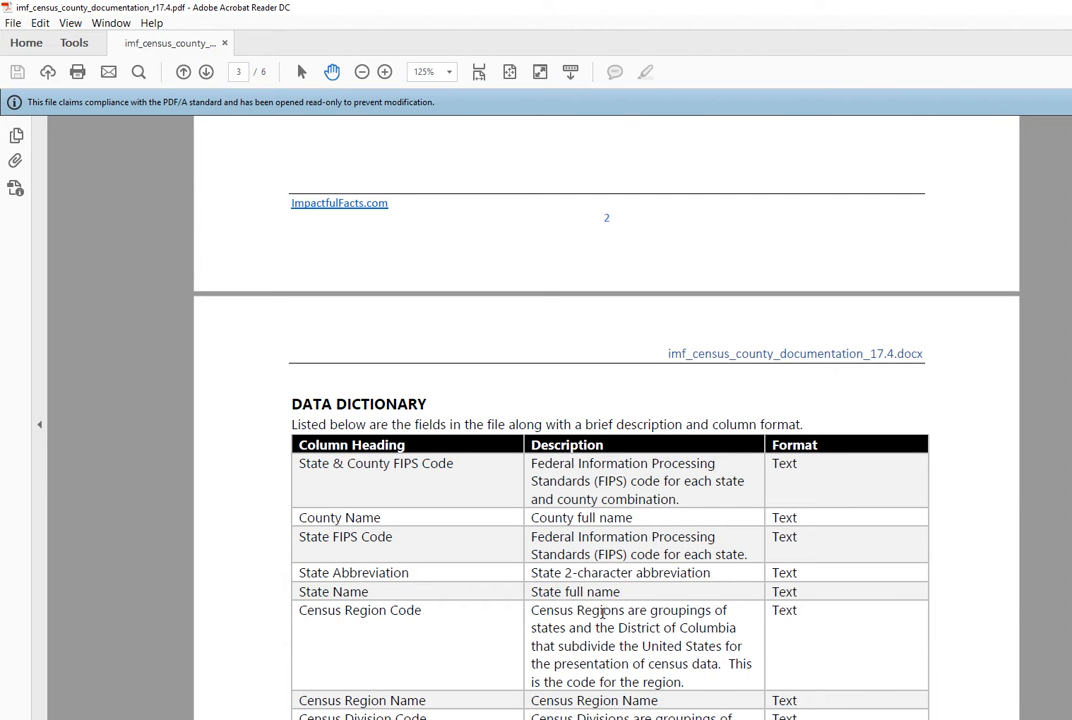
{"action": "scroll", "coordinate": [495, 588], "scroll_direction": "down", "scroll_amount": 4}
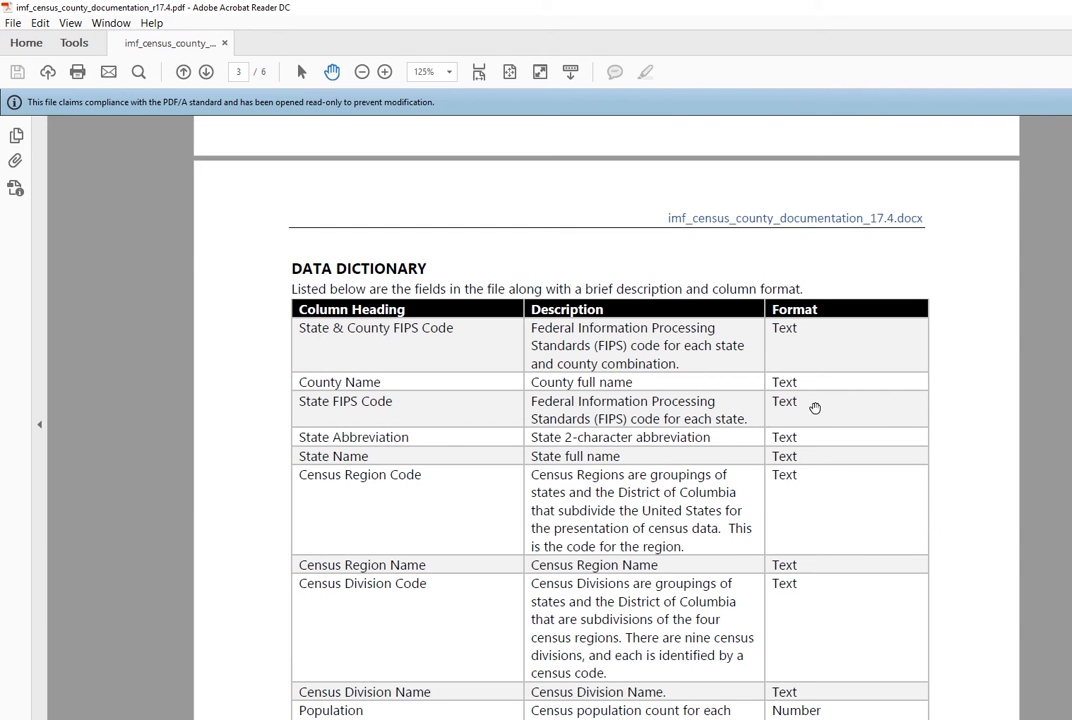
{"action": "scroll", "coordinate": [647, 478], "scroll_direction": "down", "scroll_amount": 10}
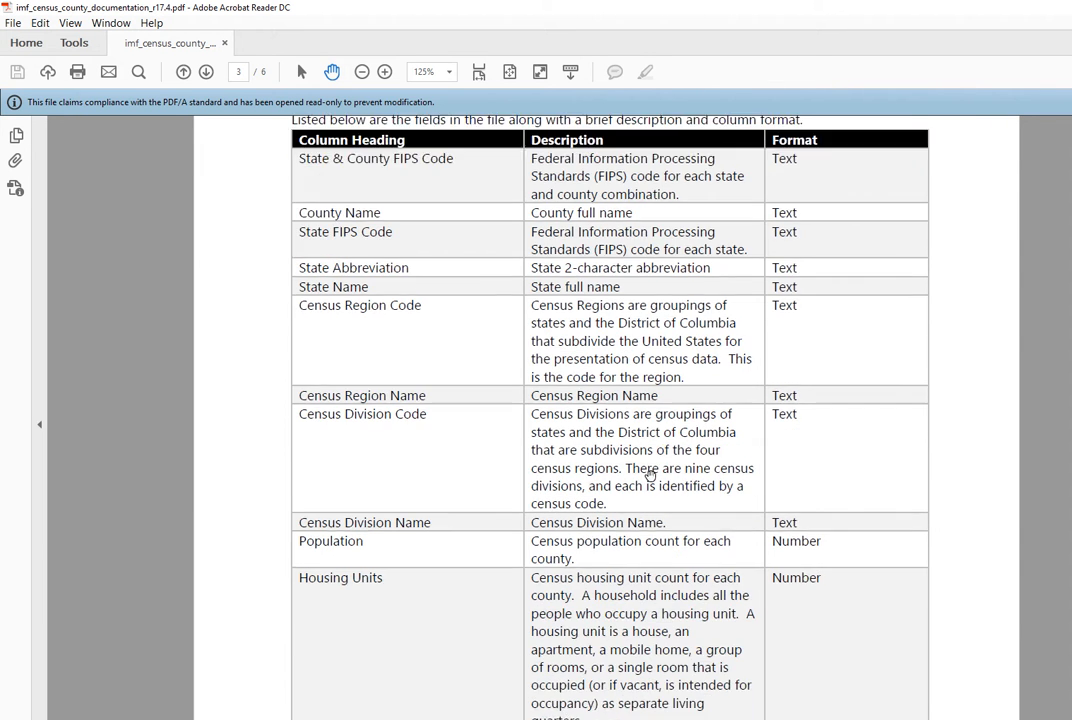
{"action": "scroll", "coordinate": [647, 478], "scroll_direction": "down", "scroll_amount": 16}
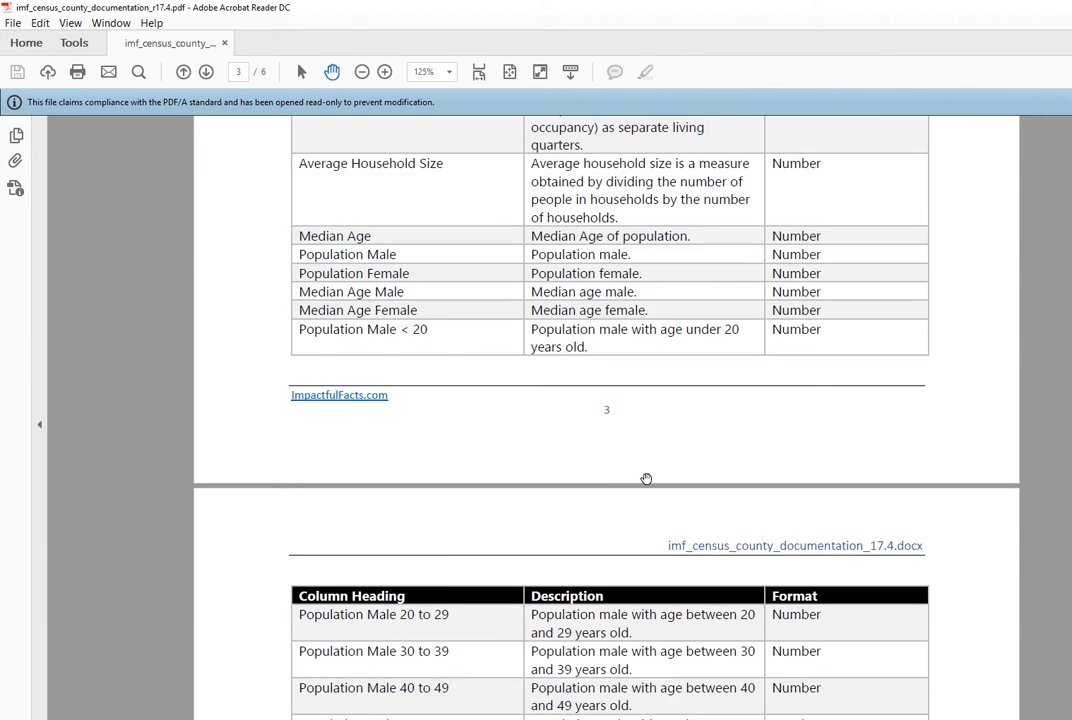
{"action": "scroll", "coordinate": [646, 476], "scroll_direction": "down", "scroll_amount": 20}
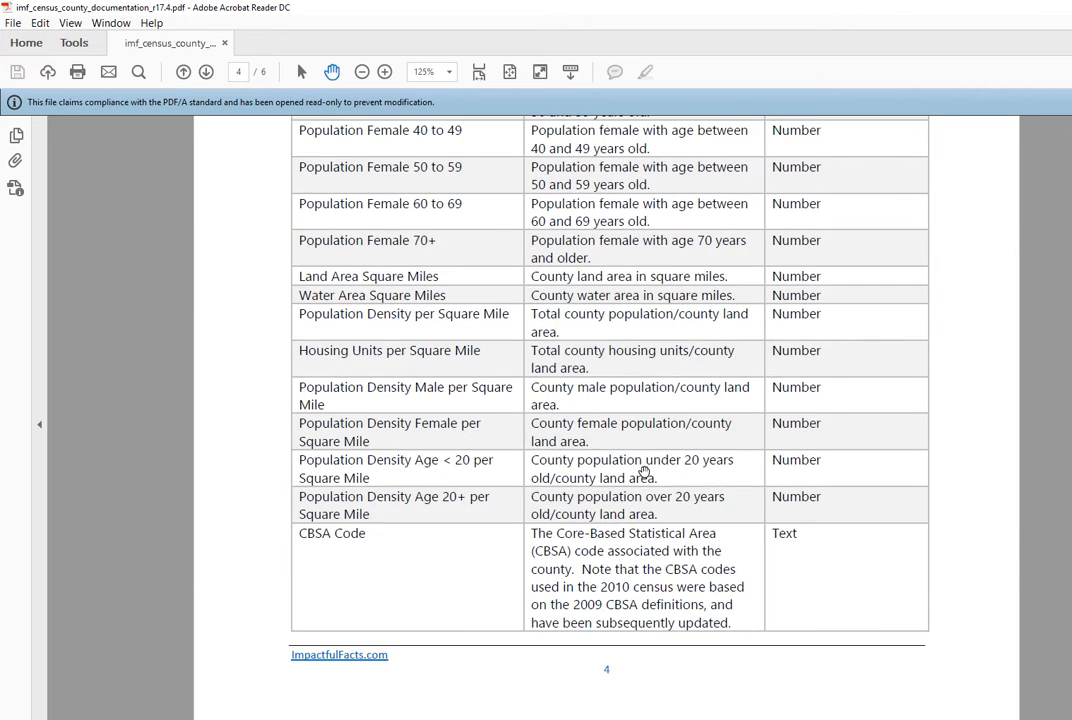
{"action": "scroll", "coordinate": [643, 473], "scroll_direction": "down", "scroll_amount": 11}
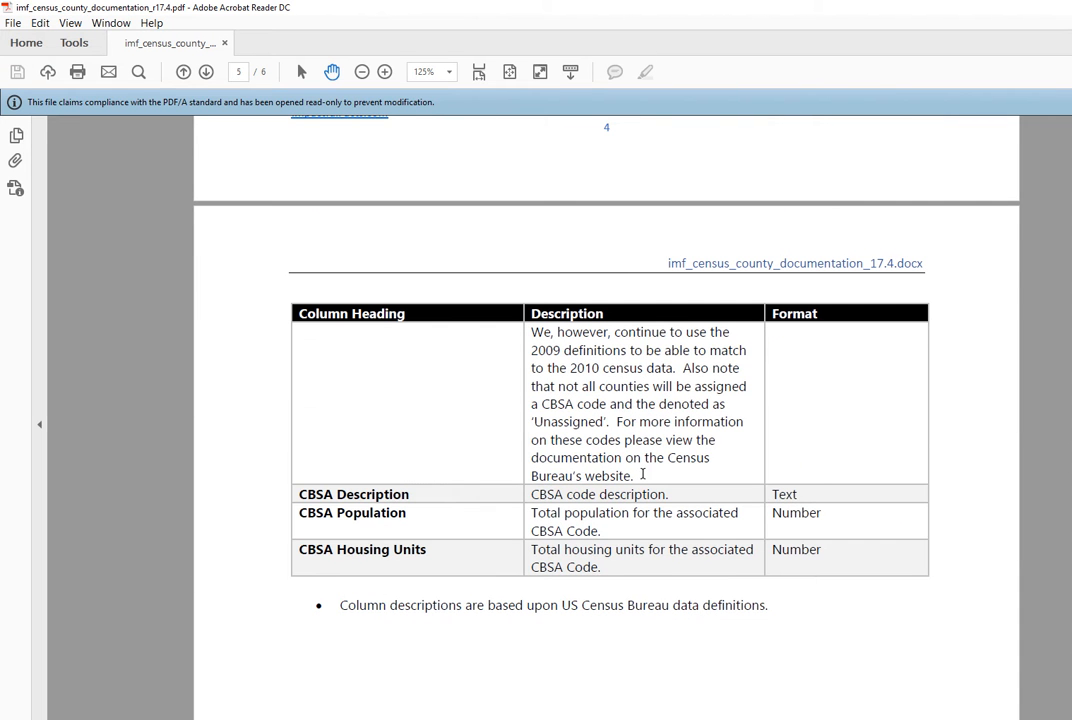